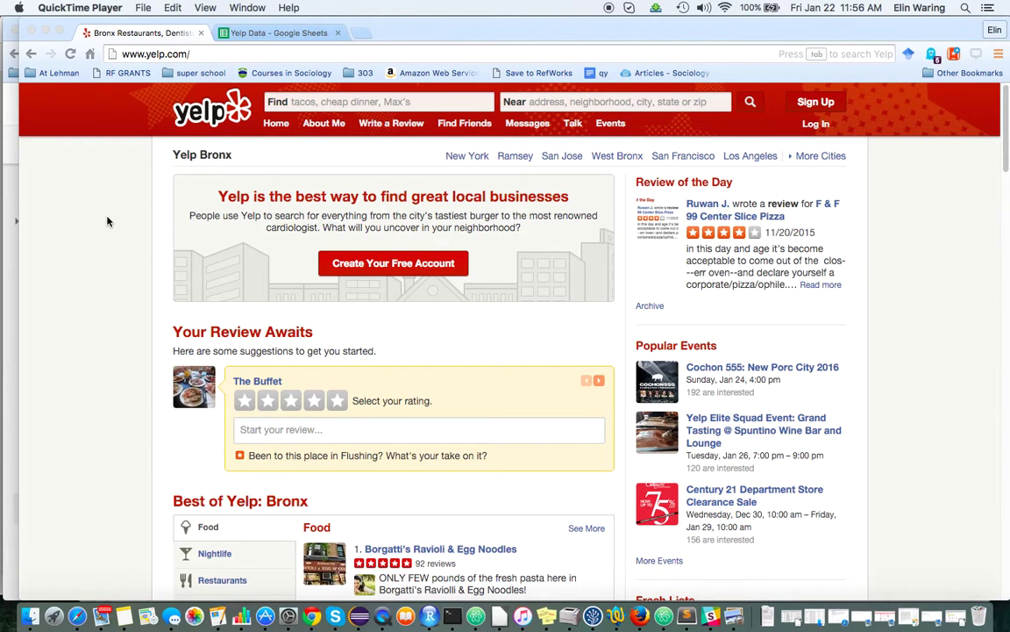
- Open the "Trendy -- top ten number of reviews" sheet of Yelp Data and select the first restaurant's name cell, B2
{"action": "left_click", "coordinate": [271, 33]}
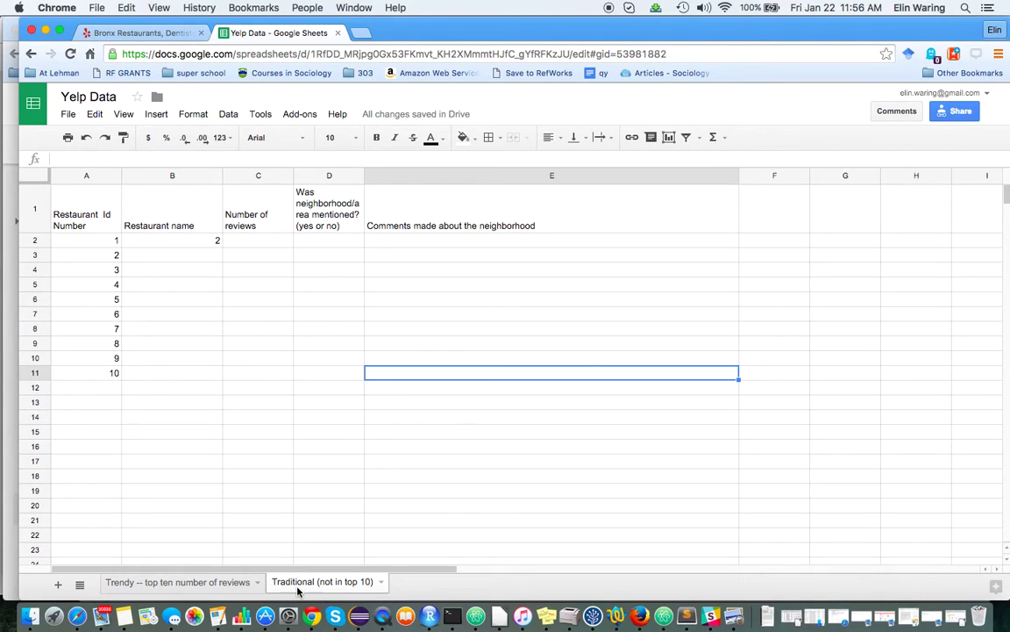
{"action": "left_click", "coordinate": [205, 583]}
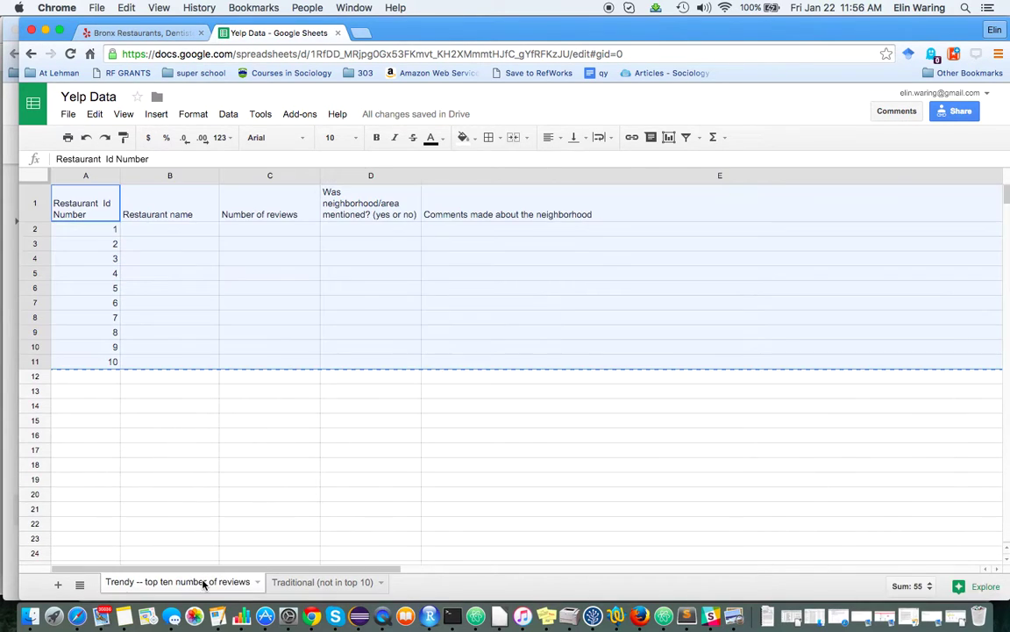
{"action": "left_click", "coordinate": [162, 233]}
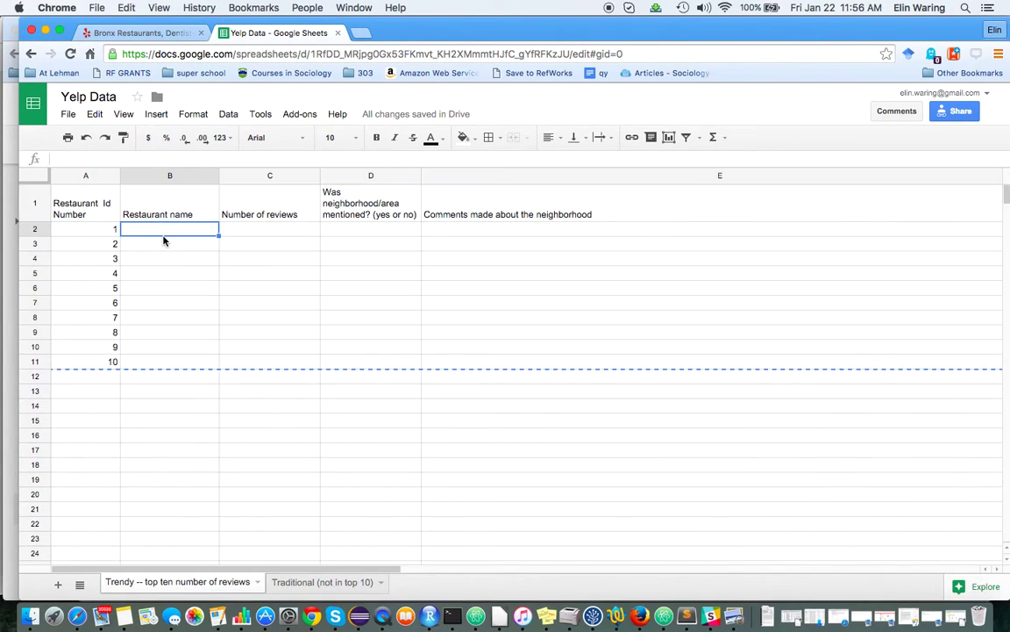
- Switch to Yelp and search for businesses near 07446
{"action": "left_click", "coordinate": [135, 36]}
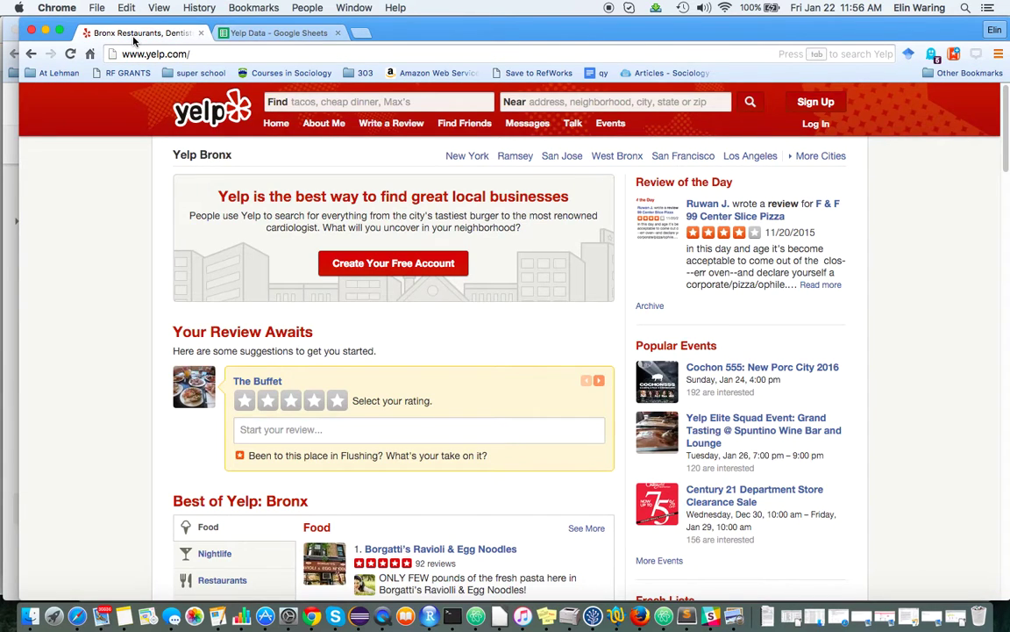
{"action": "left_click", "coordinate": [549, 104]}
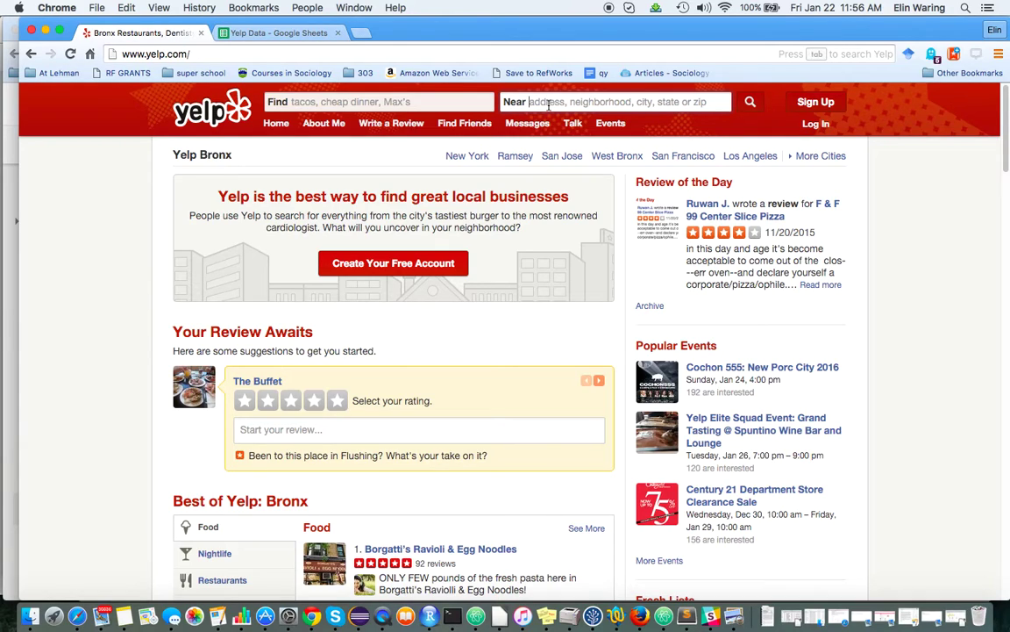
{"action": "type", "text": "0"}
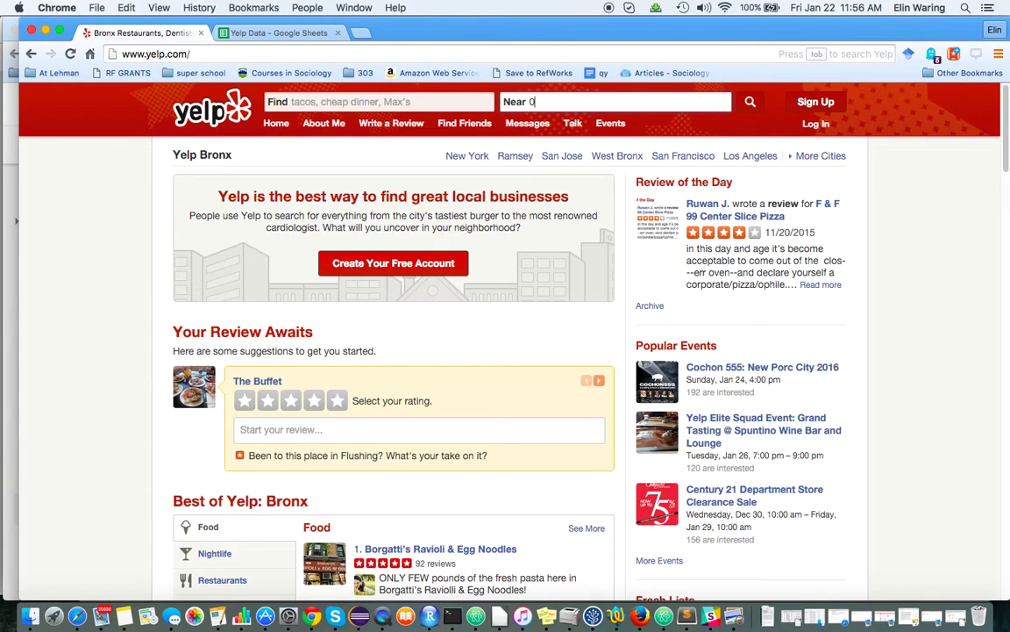
{"action": "type", "text": "7446"}
{"action": "key", "text": "Return"}
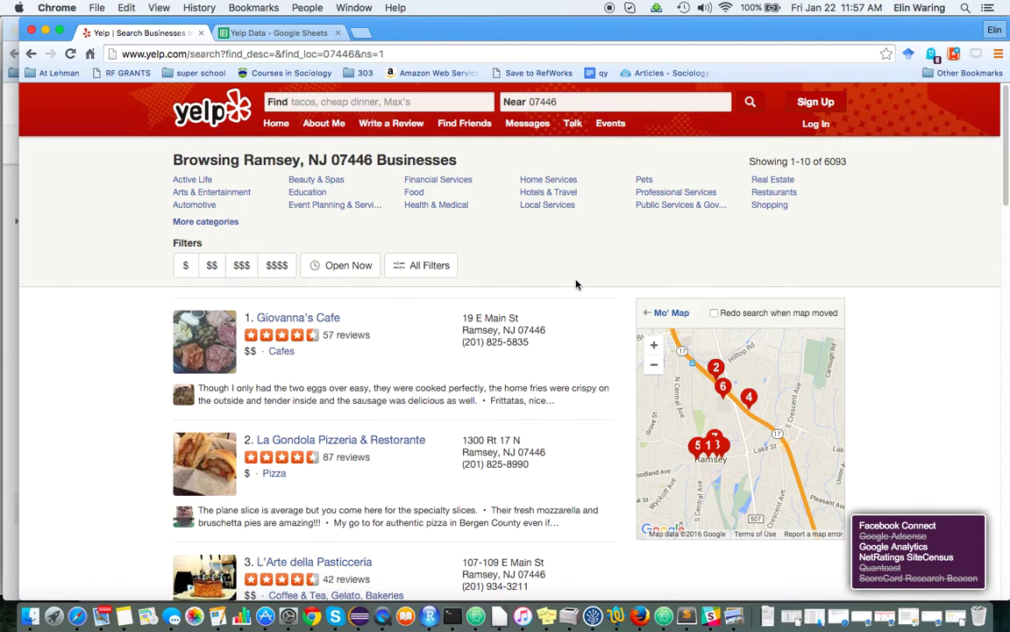
- Show all filters, sort the businesses by Most Reviewed and set the distance to Bird's-eye View
{"action": "scroll", "coordinate": [576, 284], "scroll_direction": "down", "scroll_amount": 2}
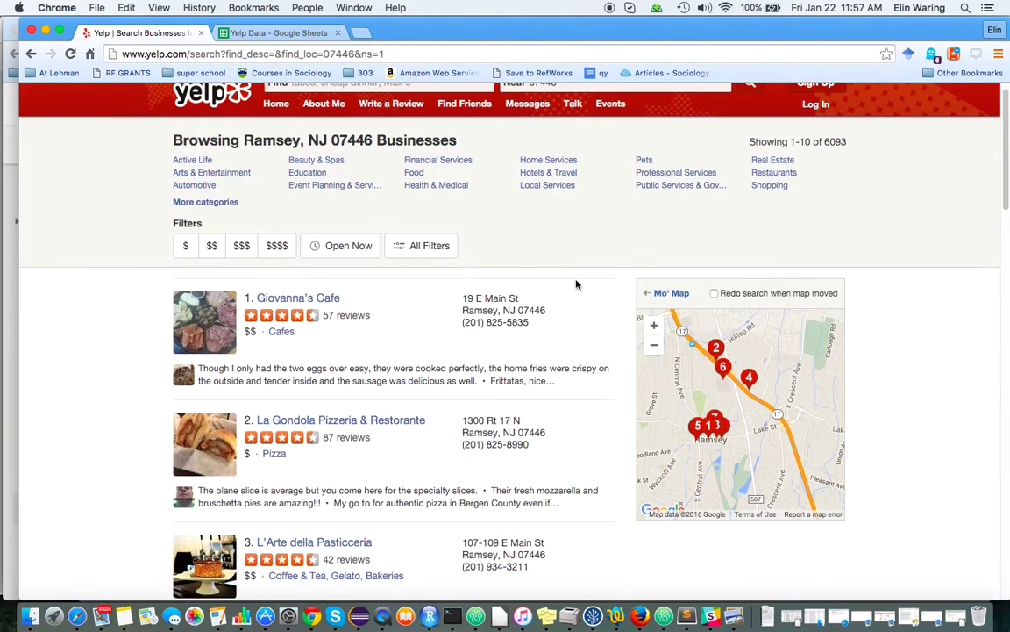
{"action": "scroll", "coordinate": [576, 283], "scroll_direction": "down", "scroll_amount": 1}
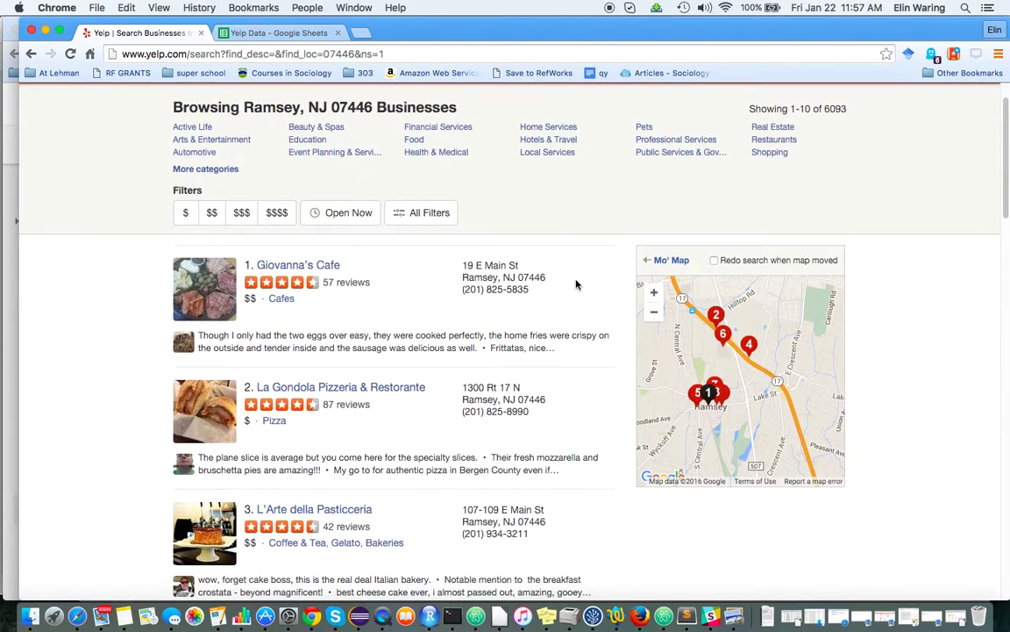
{"action": "left_click", "coordinate": [434, 224]}
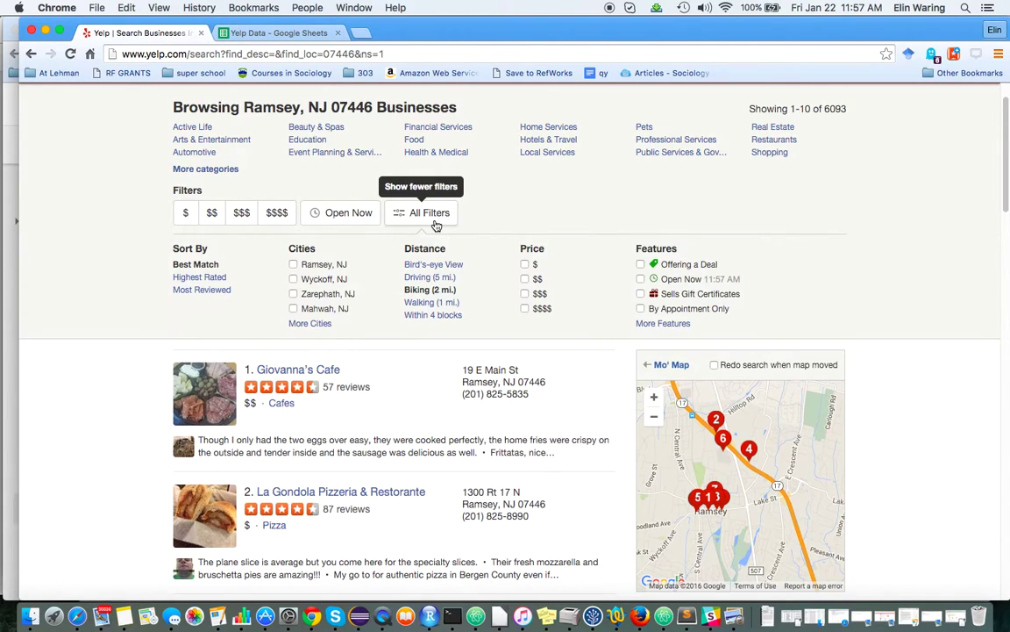
{"action": "left_click", "coordinate": [219, 291]}
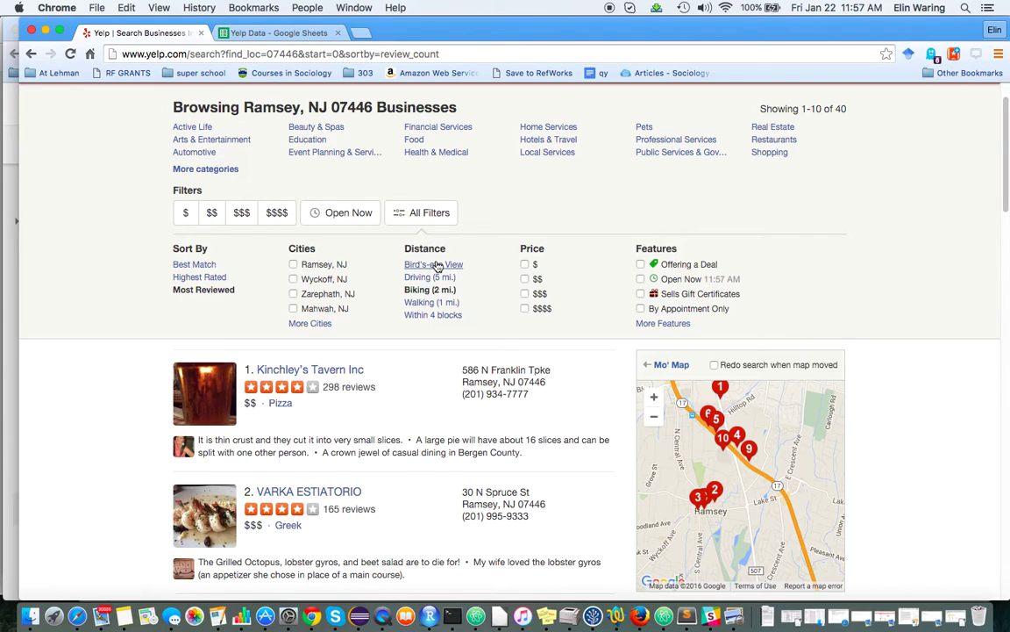
{"action": "left_click", "coordinate": [438, 265]}
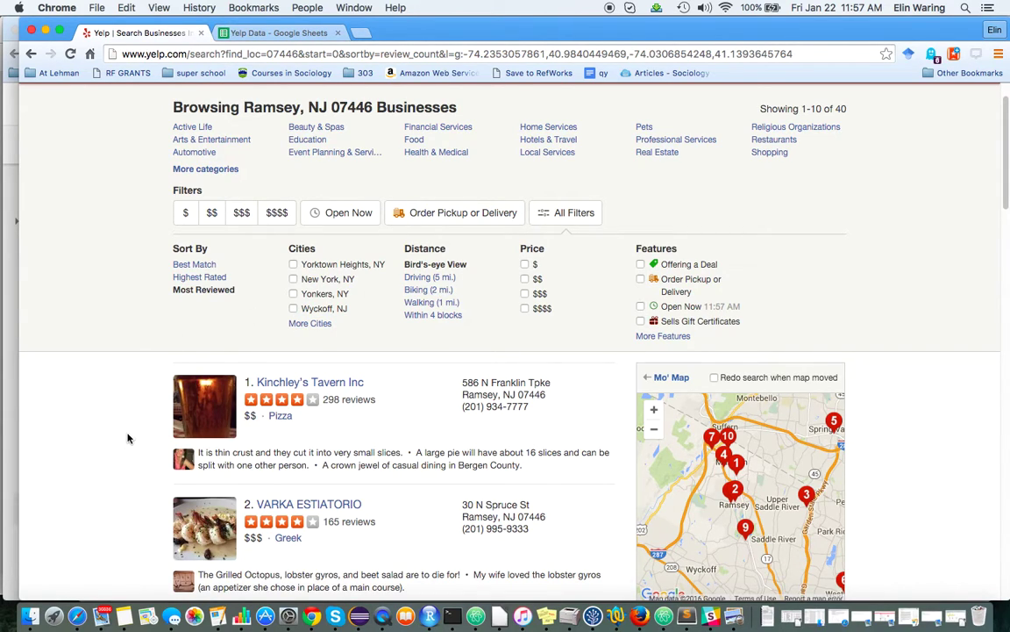
- Review the ten most-reviewed businesses and enter "Kinchley's Tavern" as restaurant 1's name in the Yelp Data spreadsheet
{"action": "scroll", "coordinate": [128, 438], "scroll_direction": "down", "scroll_amount": 5}
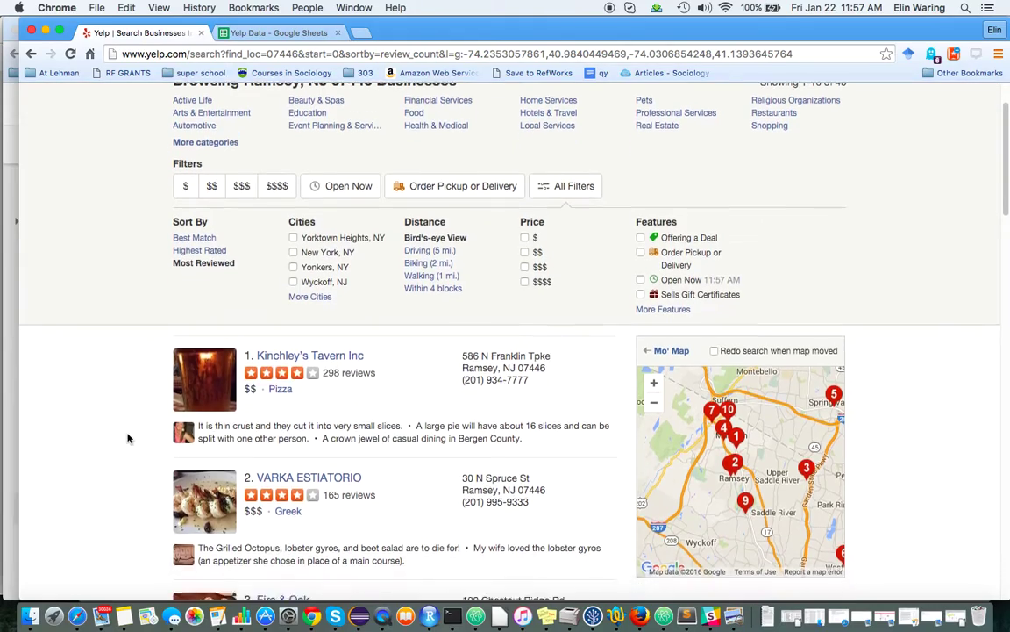
{"action": "scroll", "coordinate": [127, 438], "scroll_direction": "down", "scroll_amount": 9}
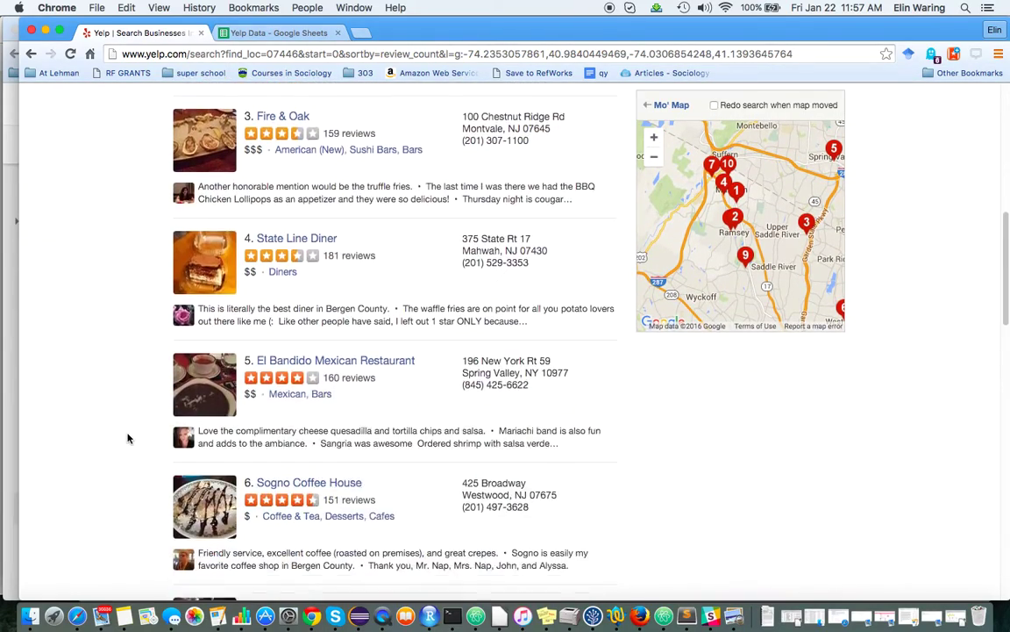
{"action": "scroll", "coordinate": [127, 438], "scroll_direction": "down", "scroll_amount": 2}
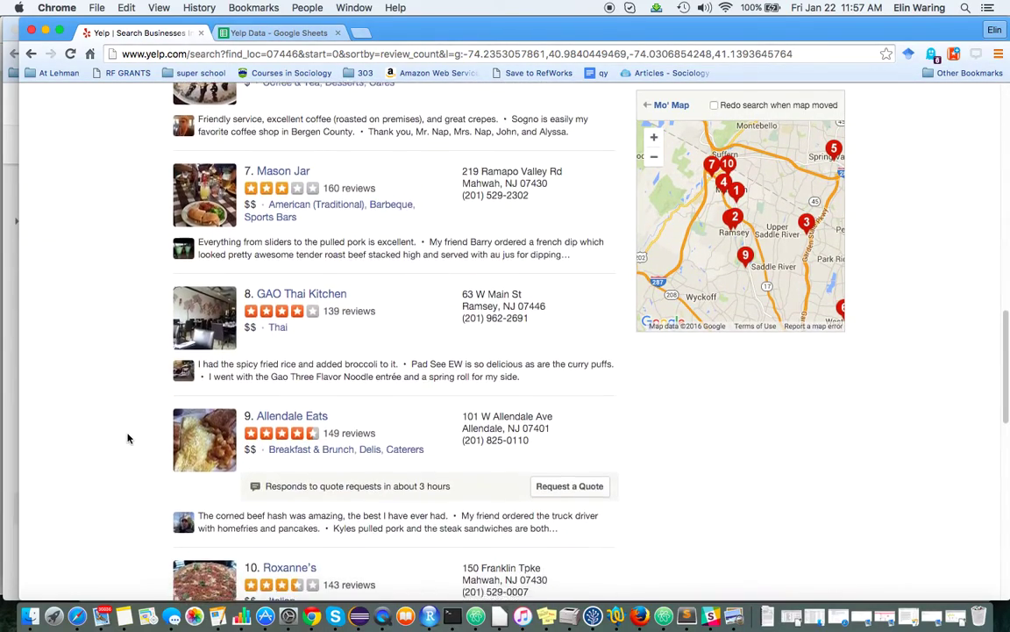
{"action": "scroll", "coordinate": [127, 437], "scroll_direction": "up", "scroll_amount": 9}
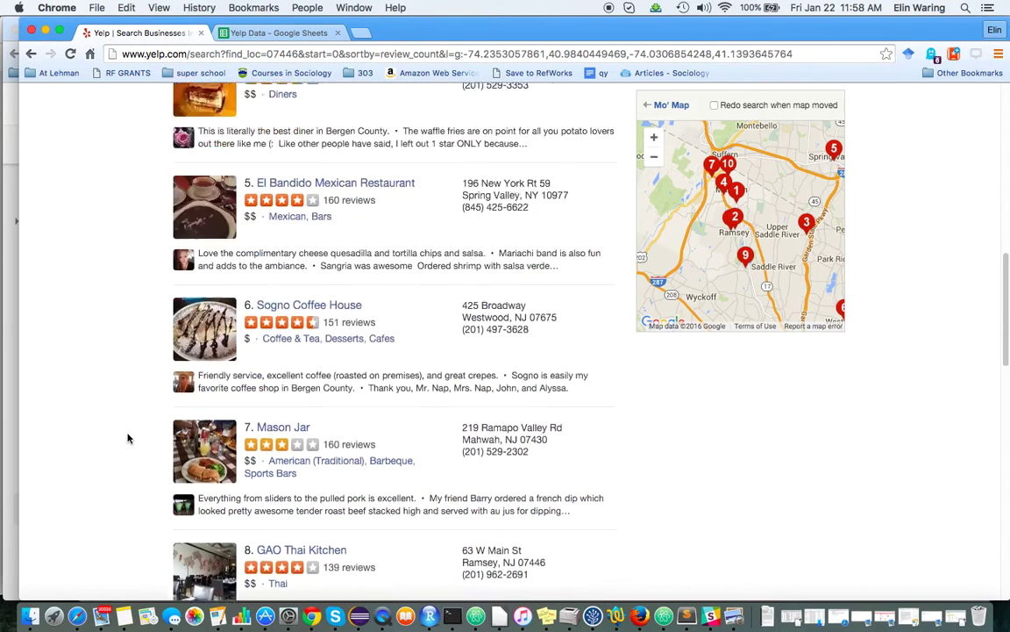
{"action": "scroll", "coordinate": [128, 436], "scroll_direction": "up", "scroll_amount": 6}
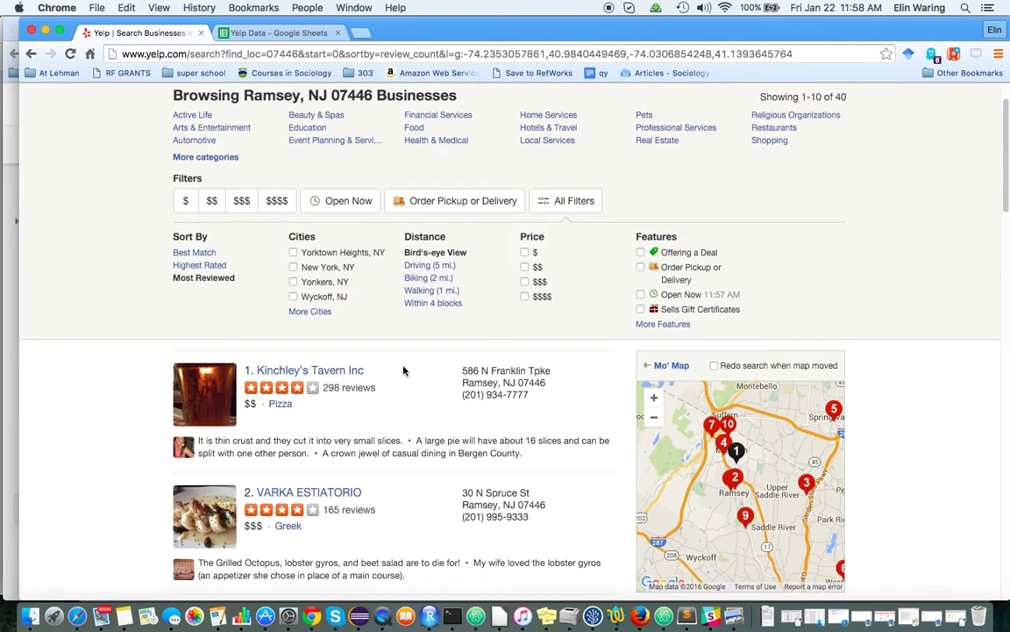
{"action": "left_click", "coordinate": [272, 30]}
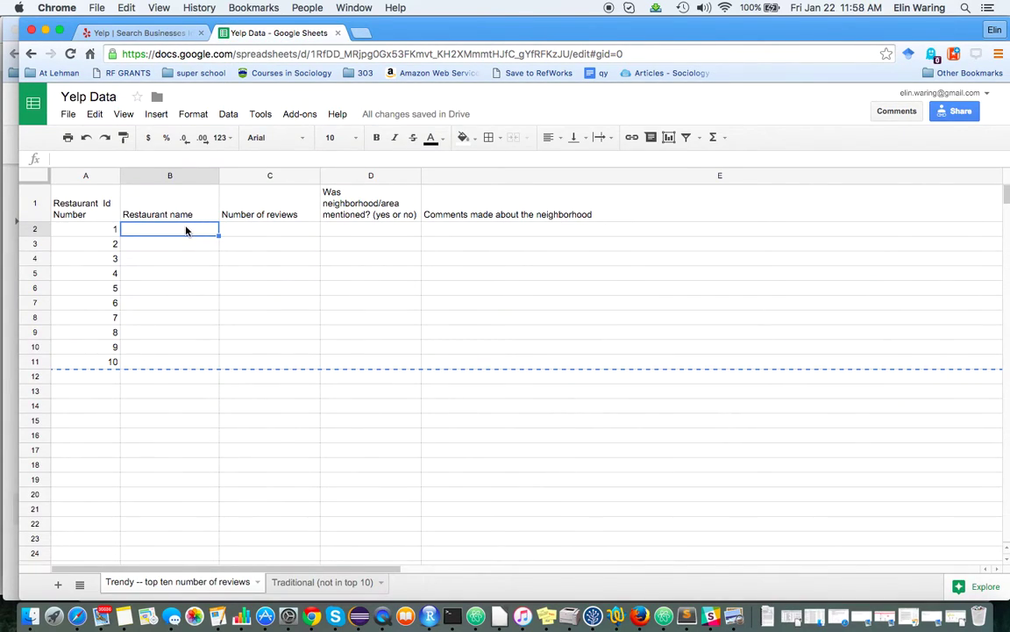
{"action": "type", "text": "Kinchley"}
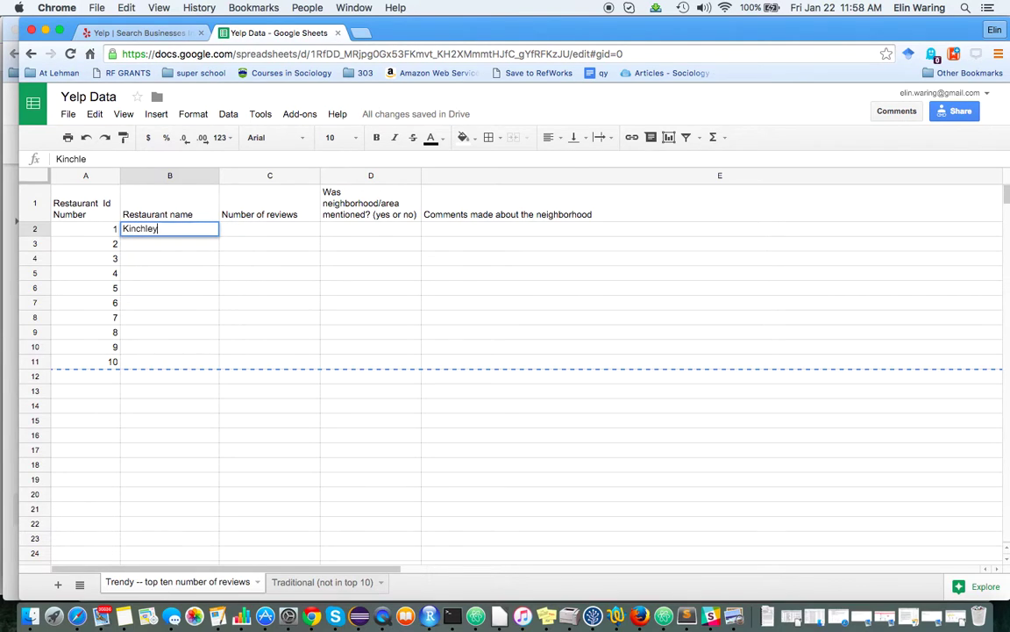
{"action": "type", "text": "'s Tavern"}
{"action": "key", "text": "Tab"}
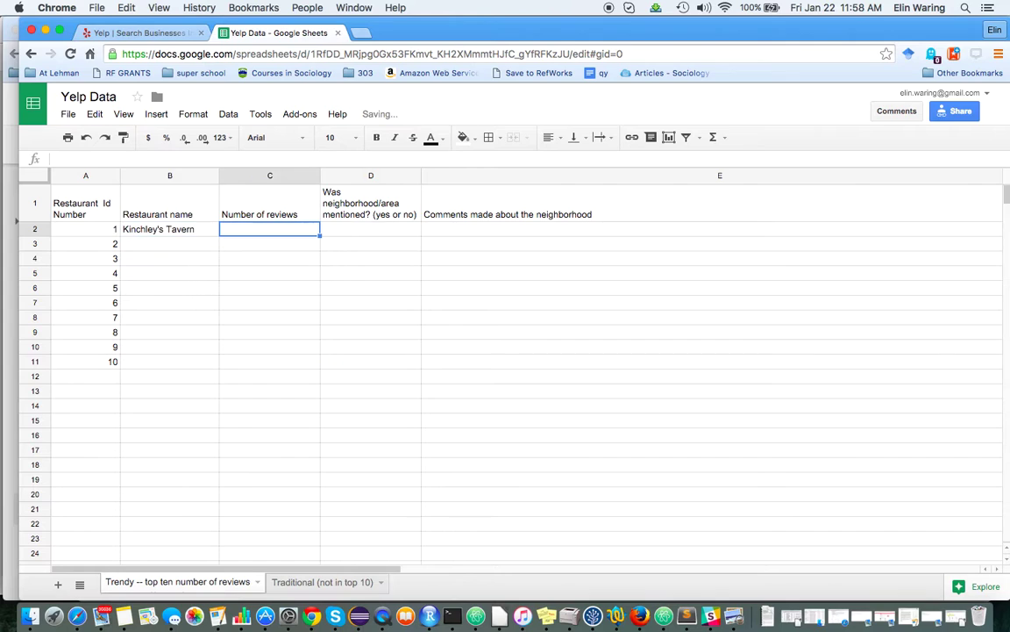
- Look up the review count of Kinchley's Tavern on Yelp and record 298 as its number of reviews in the spreadsheet
{"action": "left_click", "coordinate": [141, 34]}
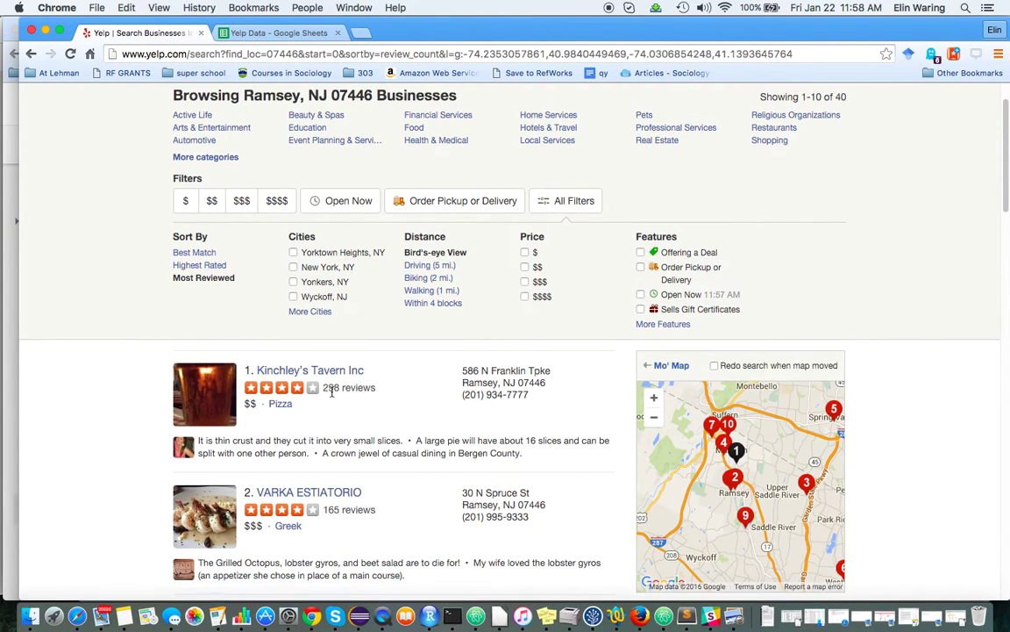
{"action": "left_click", "coordinate": [263, 34]}
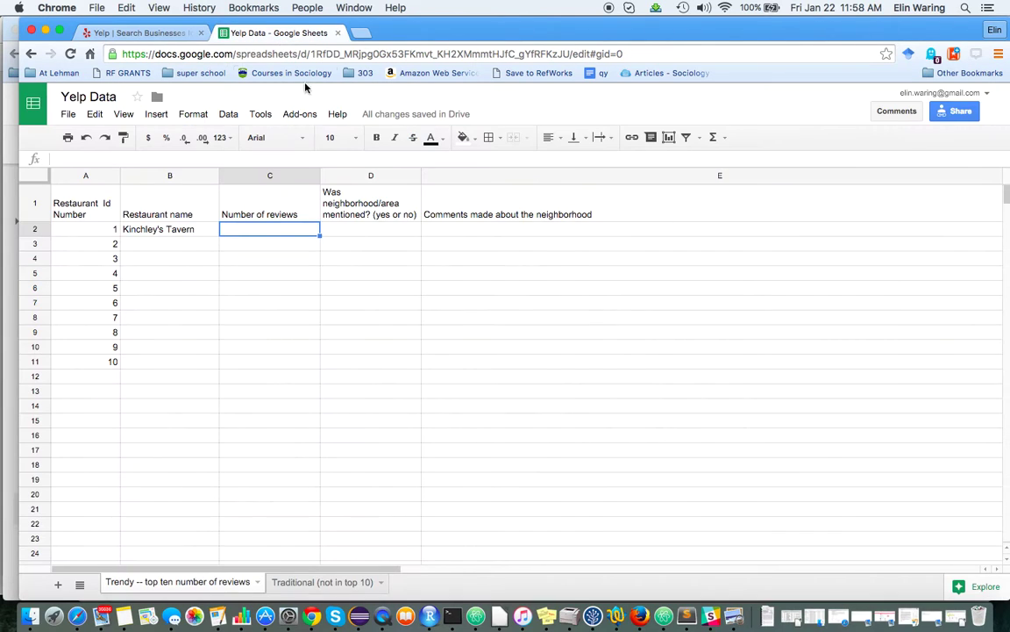
{"action": "type", "text": "298"}
{"action": "key", "text": "Tab"}
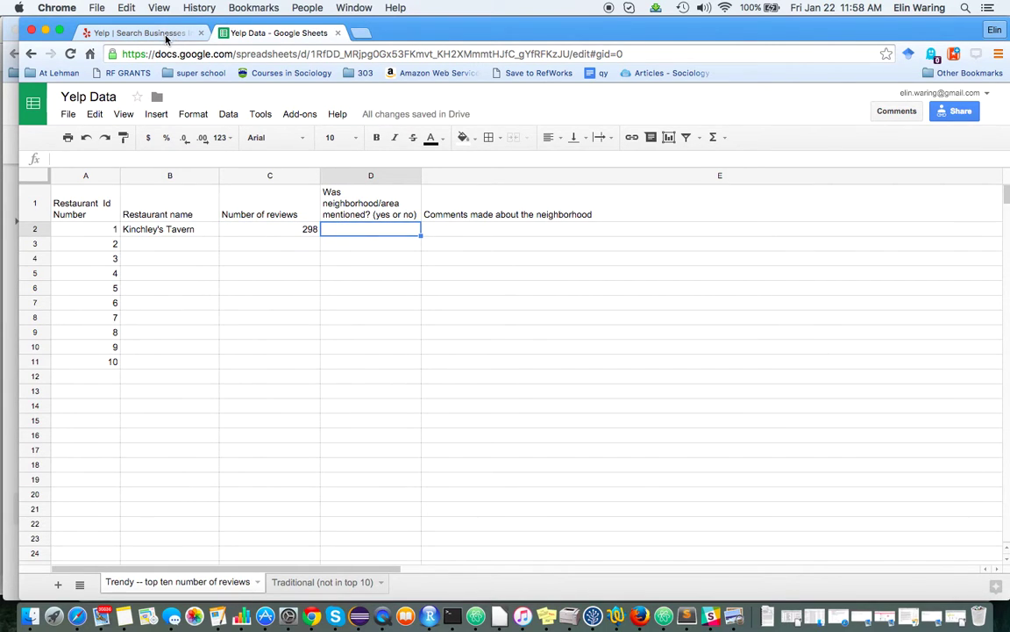
- Open the Kinchley's Tavern Inc page on Yelp and sort its recommended reviews by Newest First
{"action": "left_click", "coordinate": [164, 37]}
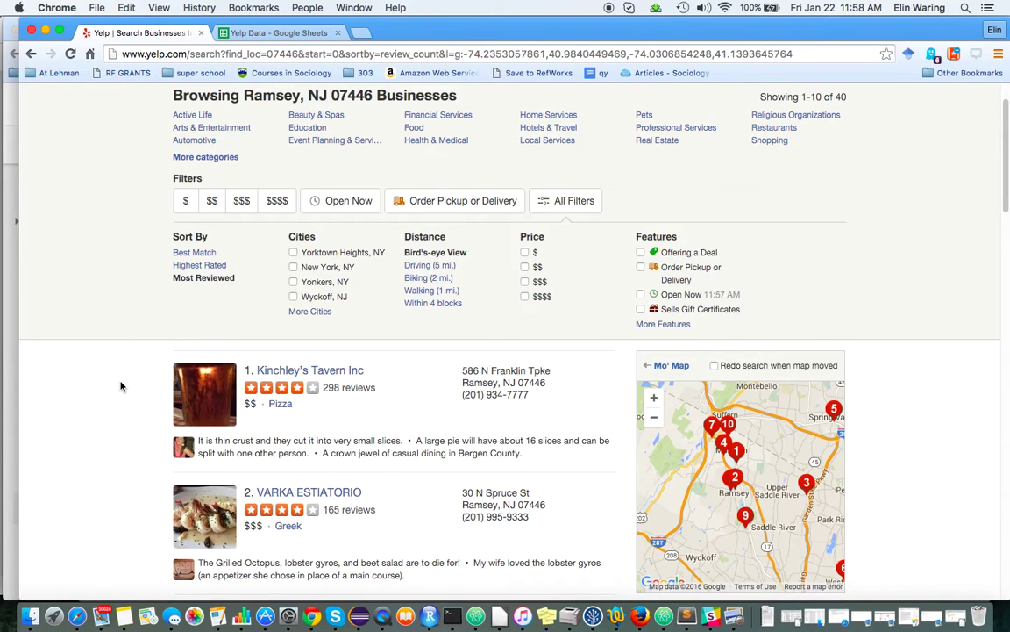
{"action": "left_click", "coordinate": [309, 376]}
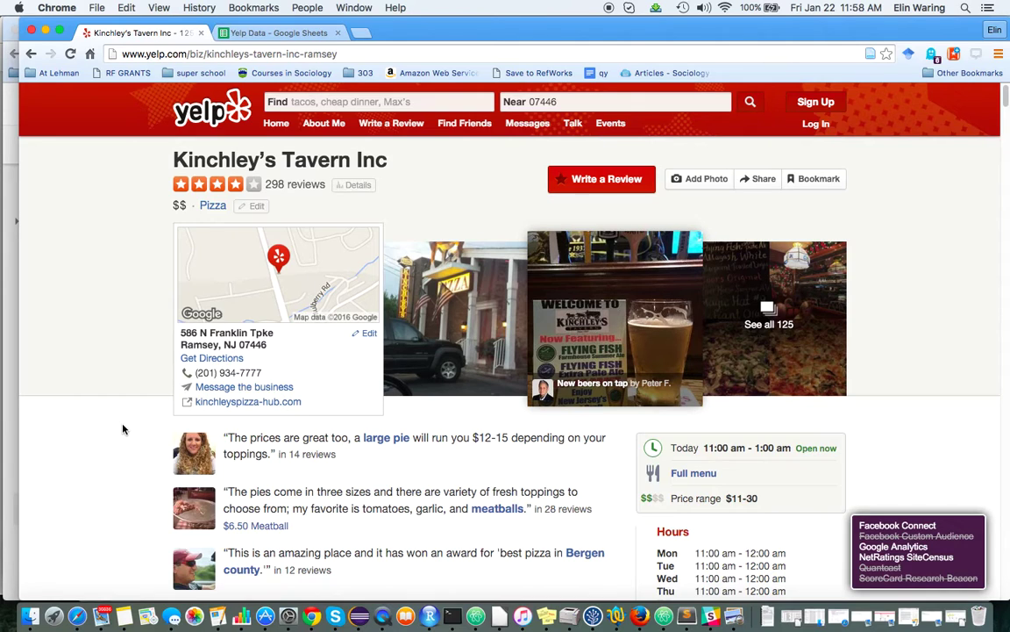
{"action": "scroll", "coordinate": [123, 429], "scroll_direction": "down", "scroll_amount": 1}
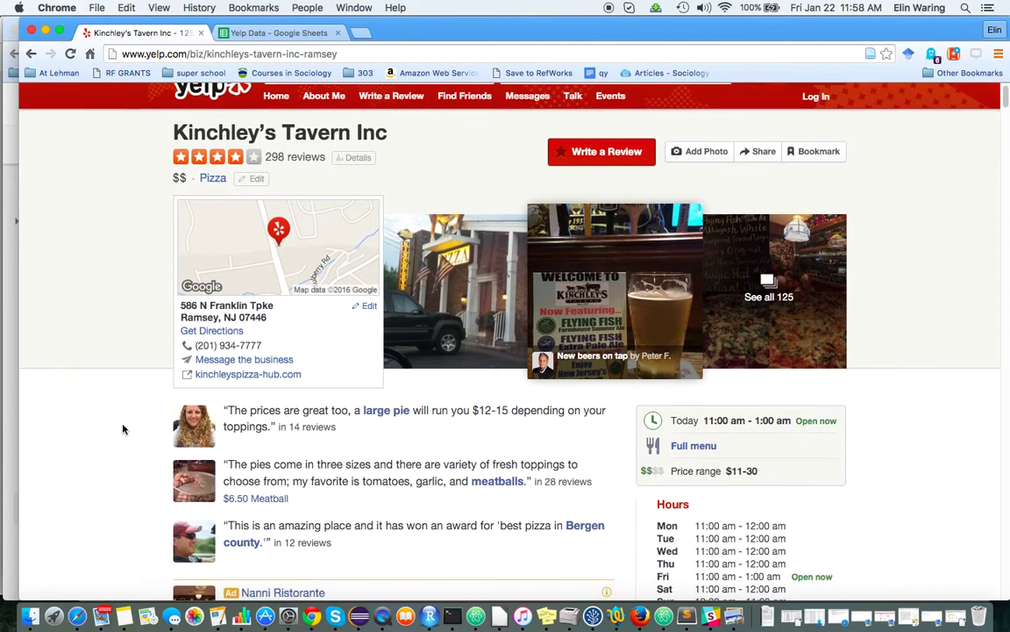
{"action": "scroll", "coordinate": [123, 429], "scroll_direction": "down", "scroll_amount": 3}
{"action": "scroll", "coordinate": [123, 429], "scroll_direction": "down", "scroll_amount": 10}
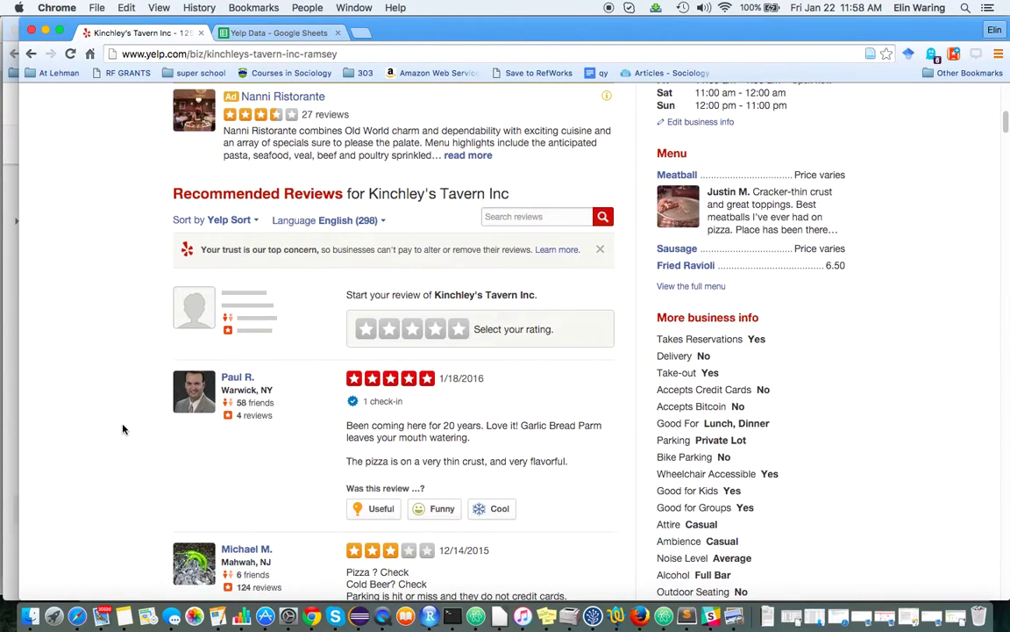
{"action": "scroll", "coordinate": [123, 429], "scroll_direction": "down", "scroll_amount": 1}
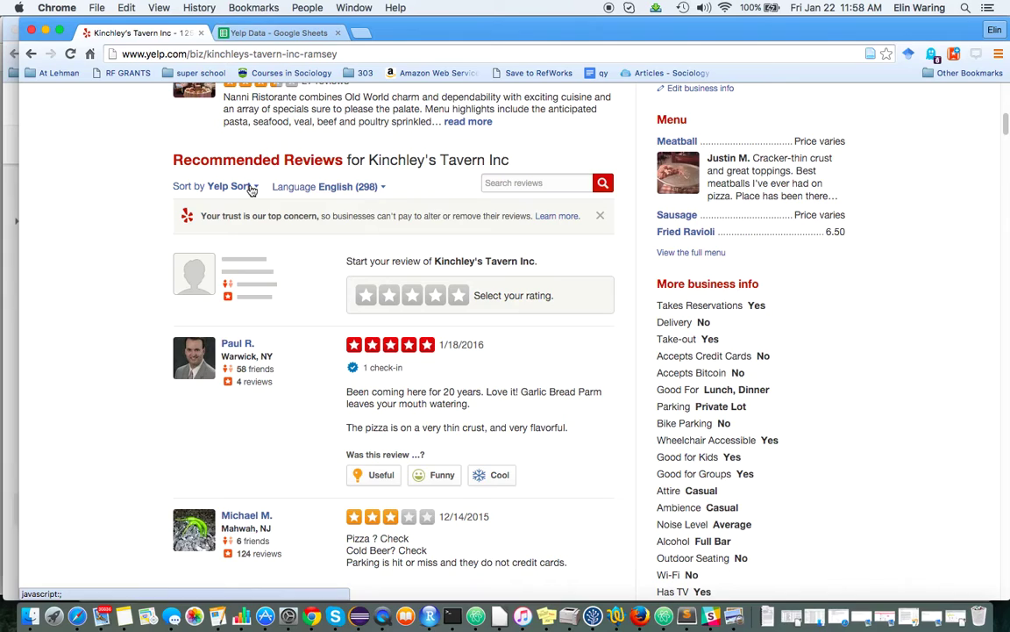
{"action": "left_click", "coordinate": [252, 188]}
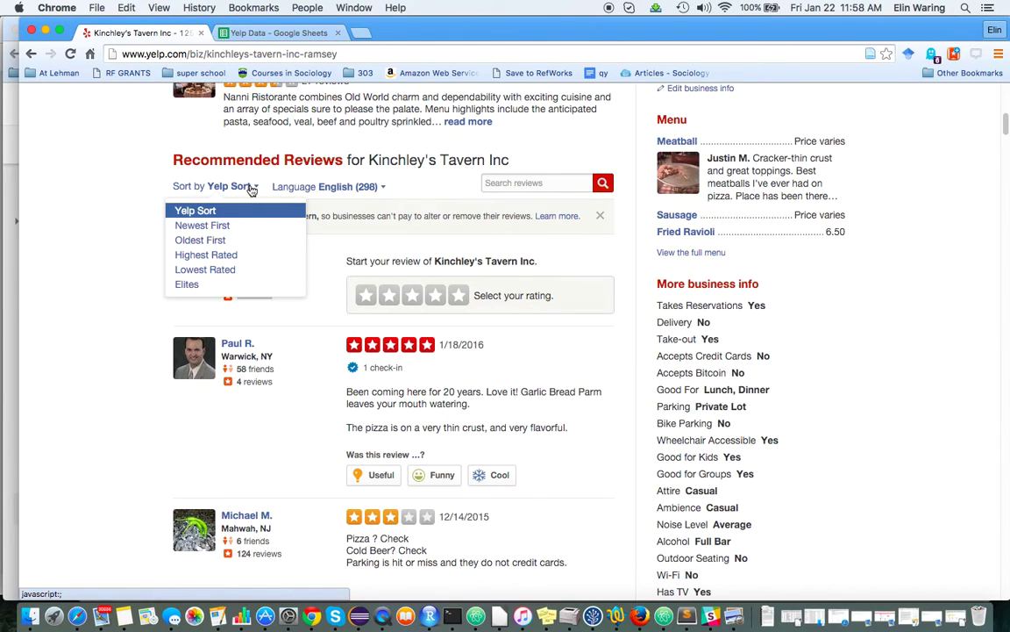
{"action": "left_click", "coordinate": [225, 227]}
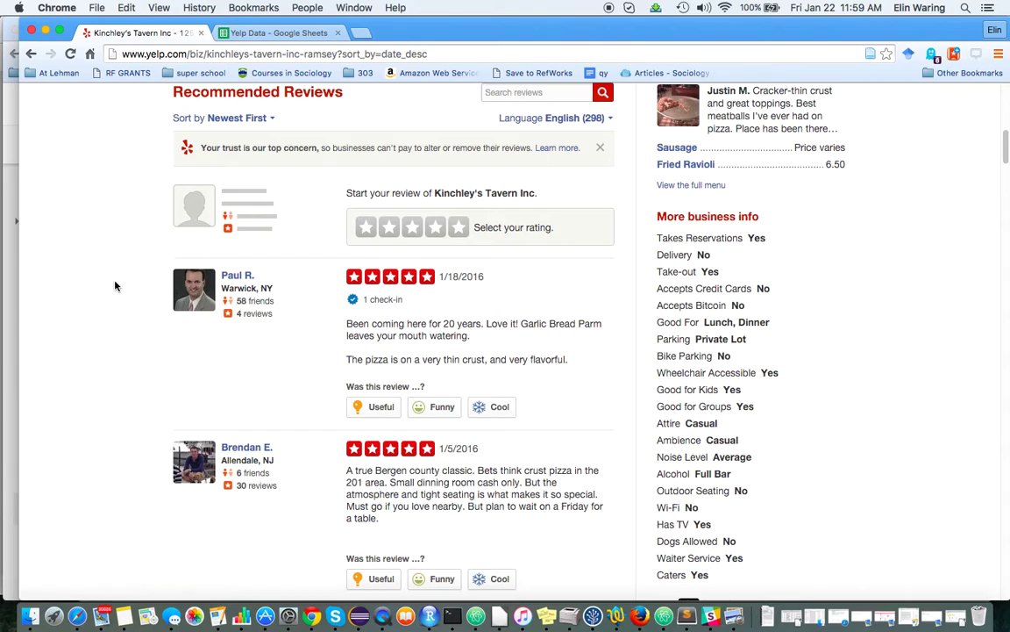
- Enter "no" for neighborhood/area mentioned in the Kinchley's Tavern row of the spreadsheet and select the second restaurant's name cell
{"action": "left_click", "coordinate": [247, 35]}
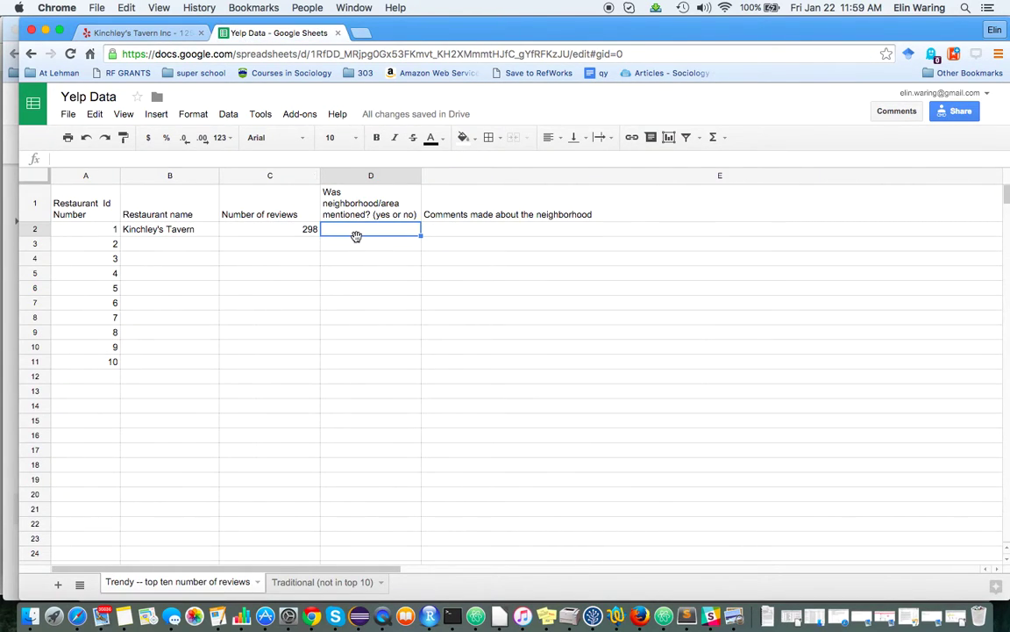
{"action": "type", "text": "no"}
{"action": "left_click", "coordinate": [161, 245]}
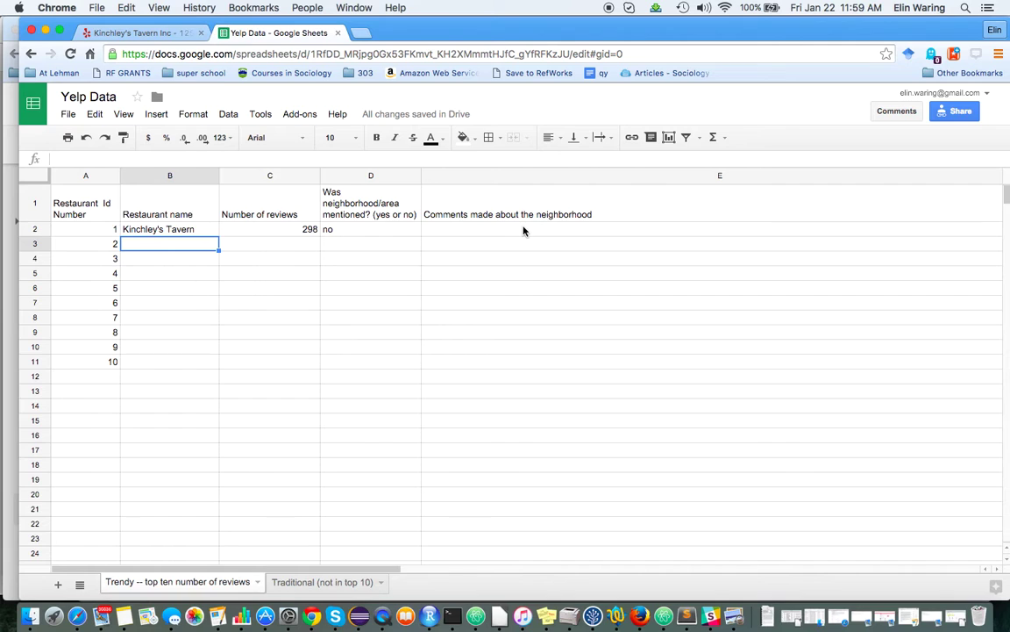
- Return from the Kinchley's Tavern page on Yelp to the most-reviewed business results for 07446
{"action": "left_click", "coordinate": [142, 34]}
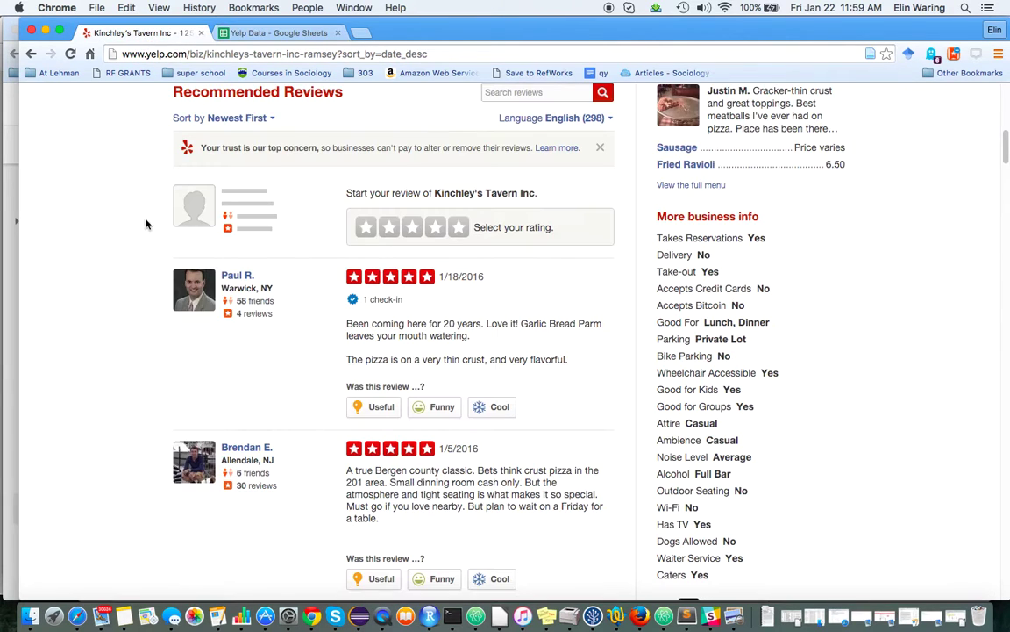
{"action": "scroll", "coordinate": [132, 219], "scroll_direction": "up", "scroll_amount": 5}
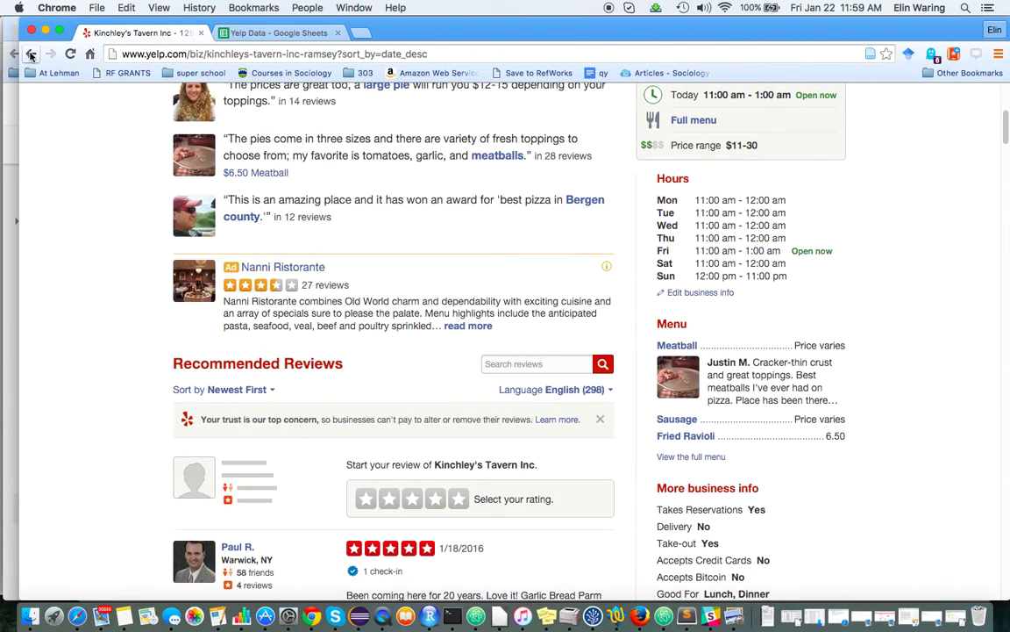
{"action": "left_click", "coordinate": [31, 53]}
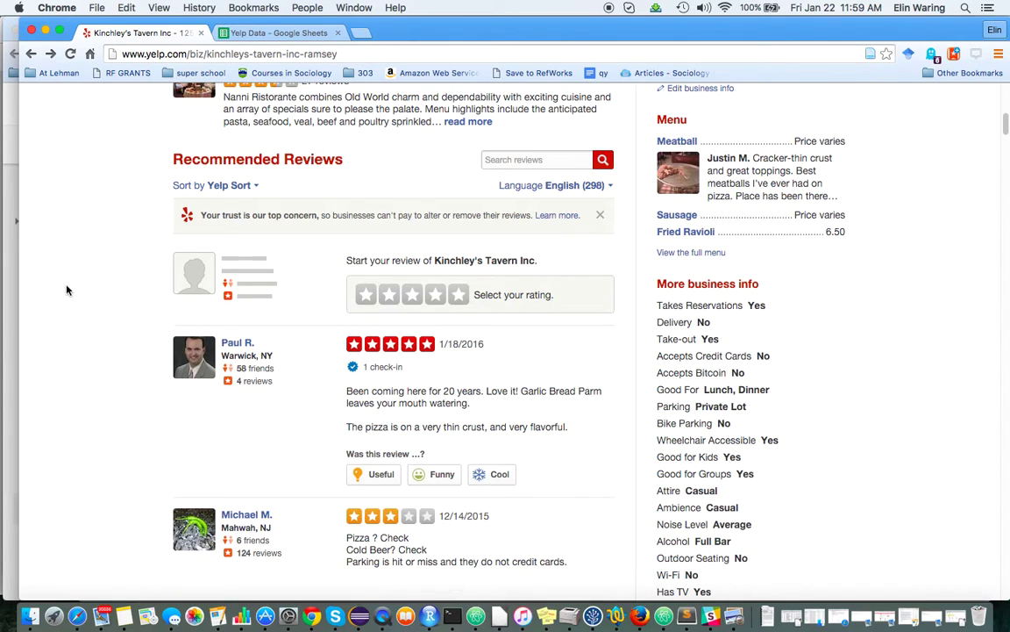
{"action": "left_click", "coordinate": [31, 54]}
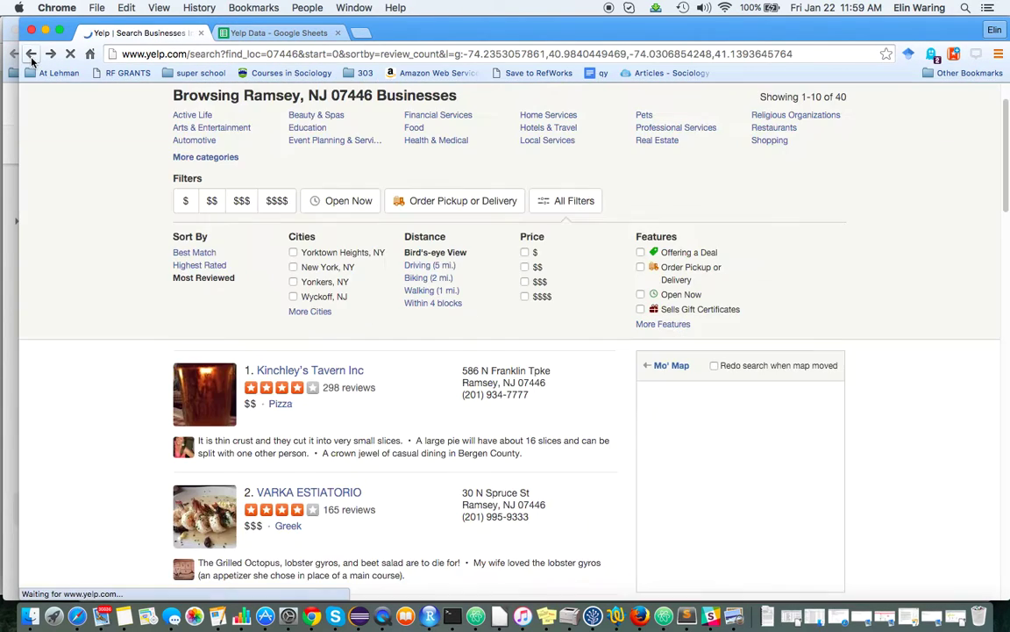
- Examine the names, categories and review counts of the most-reviewed businesses in the Yelp results for 07446
{"action": "scroll", "coordinate": [83, 268], "scroll_direction": "down", "scroll_amount": 5}
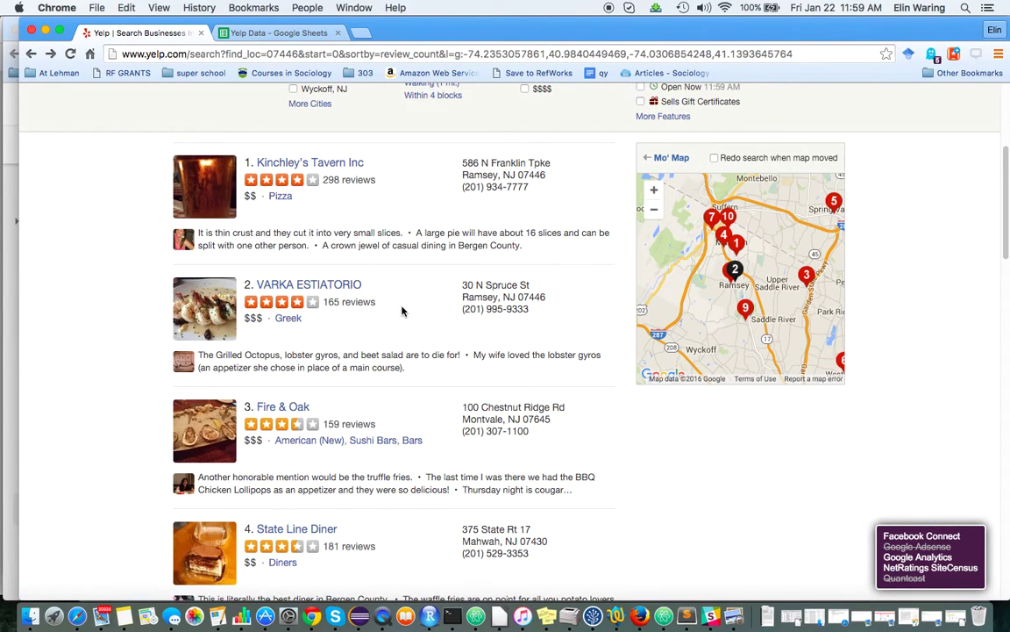
{"action": "scroll", "coordinate": [402, 309], "scroll_direction": "down", "scroll_amount": 3}
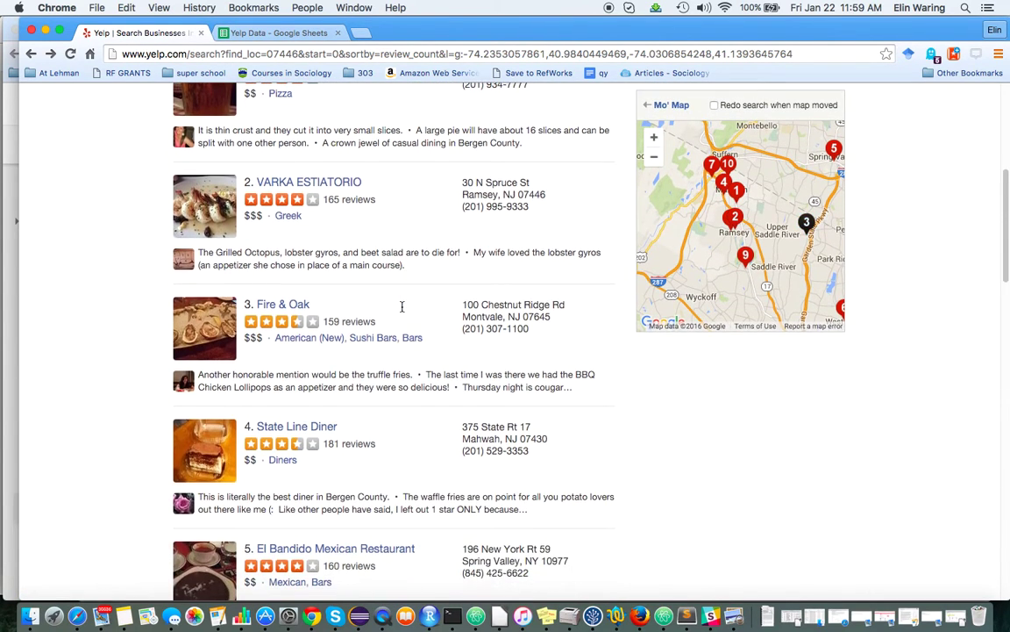
{"action": "scroll", "coordinate": [402, 307], "scroll_direction": "down", "scroll_amount": 1}
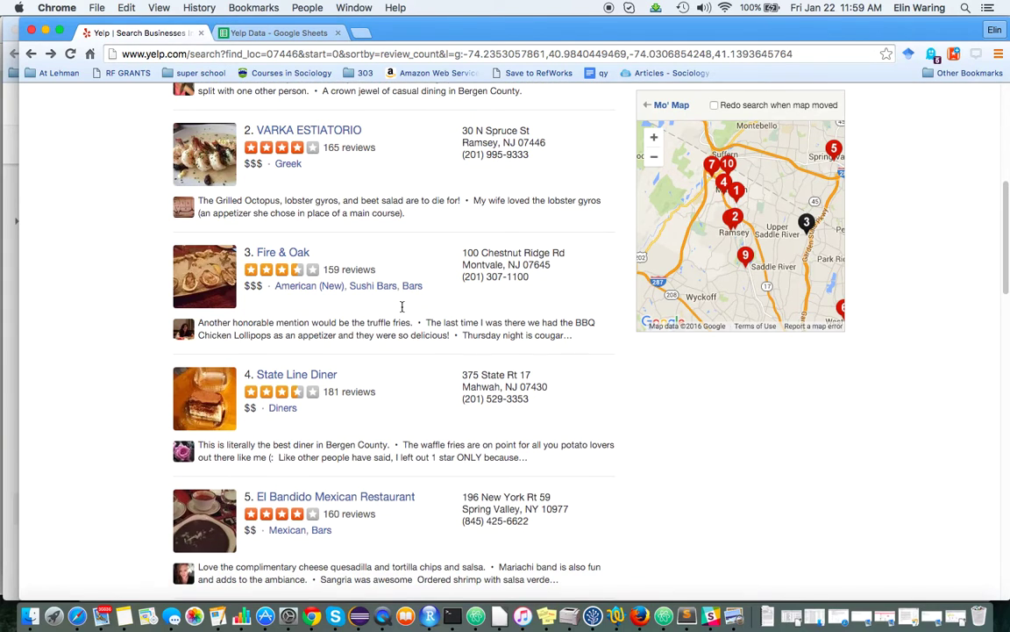
{"action": "scroll", "coordinate": [402, 306], "scroll_direction": "down", "scroll_amount": 7}
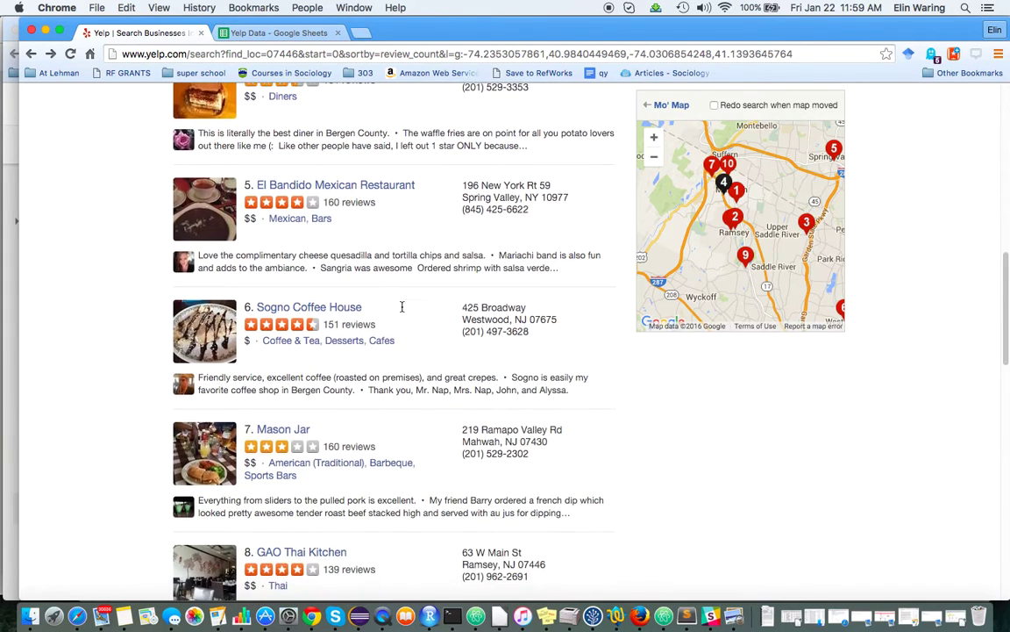
{"action": "scroll", "coordinate": [402, 307], "scroll_direction": "down", "scroll_amount": 3}
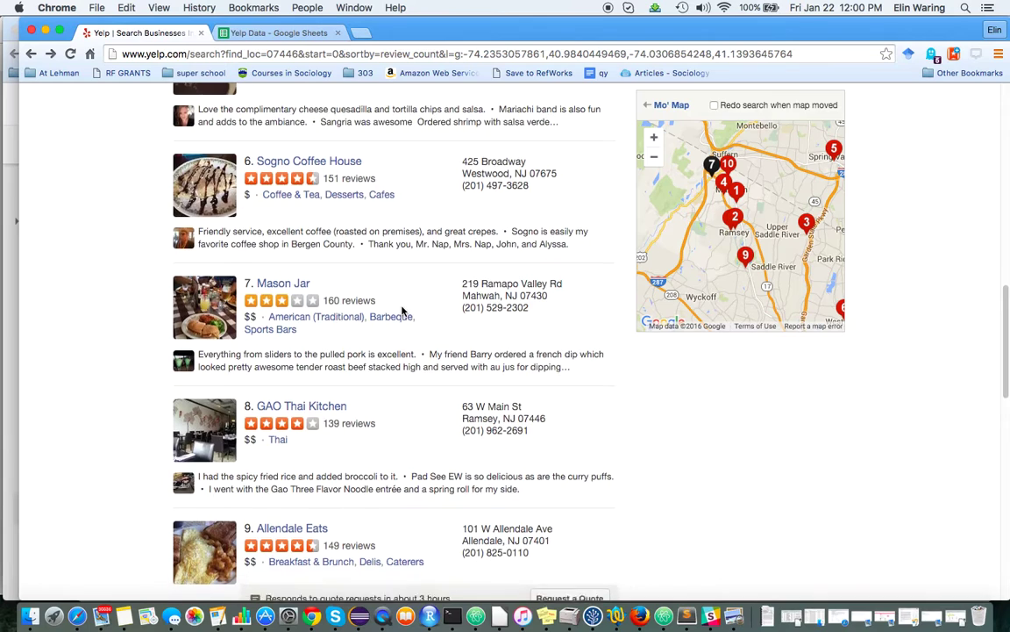
{"action": "scroll", "coordinate": [402, 311], "scroll_direction": "down", "scroll_amount": 1}
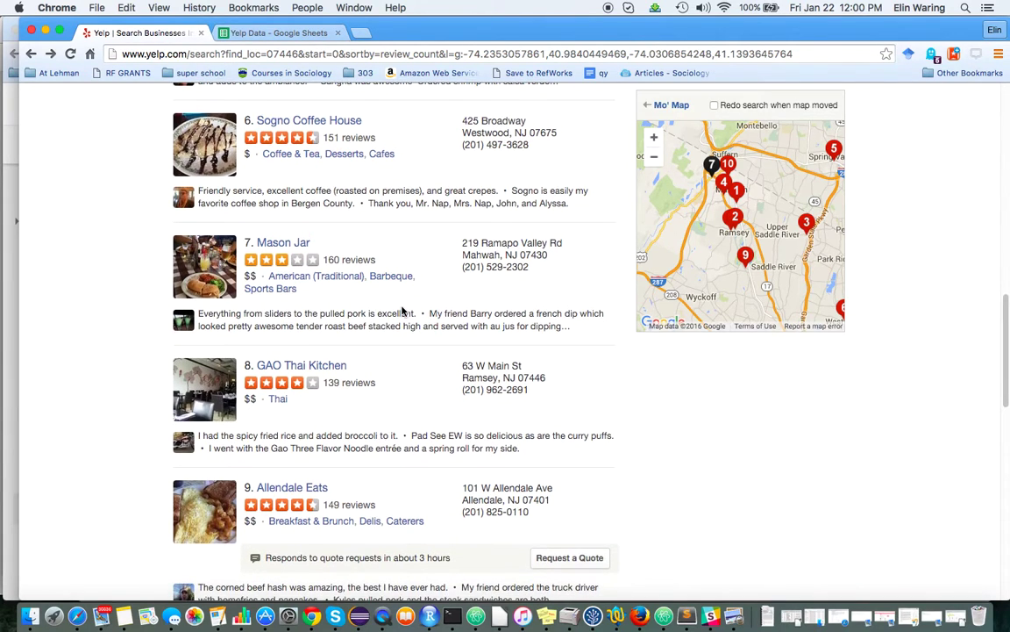
{"action": "scroll", "coordinate": [402, 307], "scroll_direction": "up", "scroll_amount": 1}
{"action": "scroll", "coordinate": [402, 306], "scroll_direction": "up", "scroll_amount": 10}
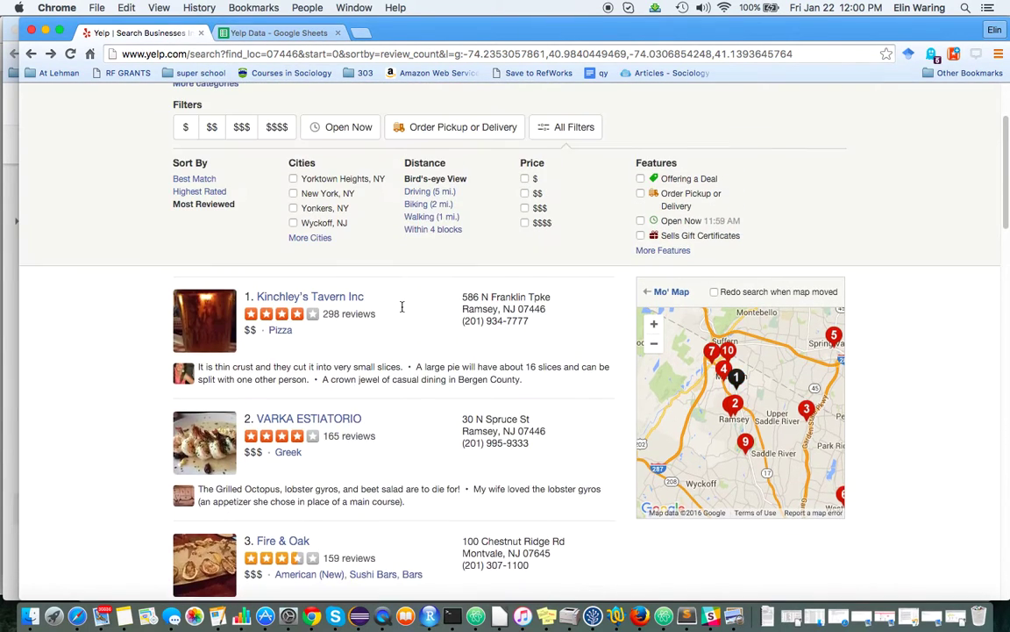
{"action": "scroll", "coordinate": [401, 306], "scroll_direction": "up", "scroll_amount": 1}
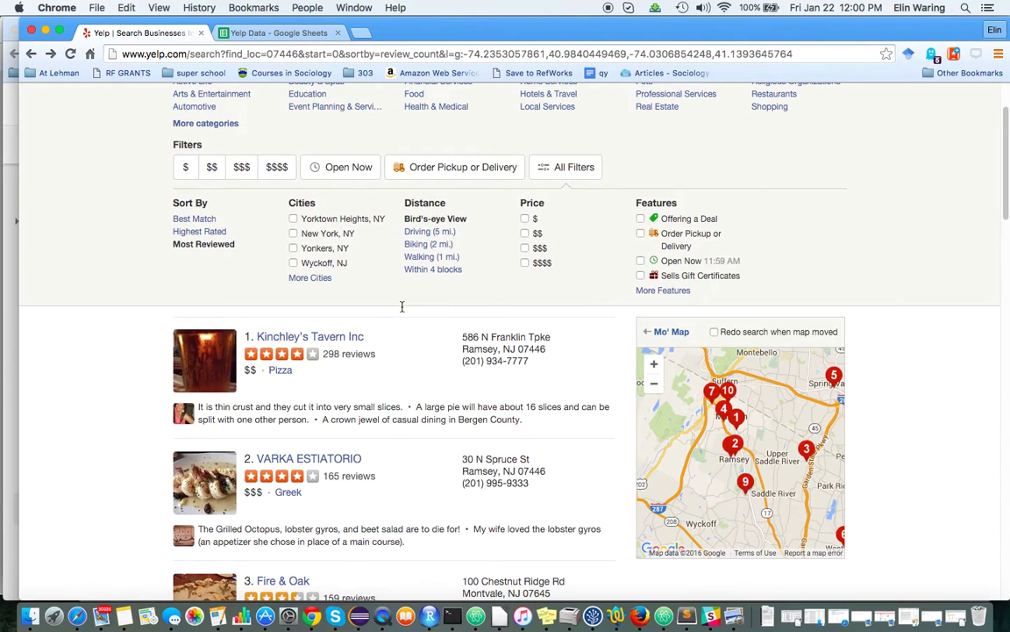
{"action": "scroll", "coordinate": [402, 306], "scroll_direction": "up", "scroll_amount": 3}
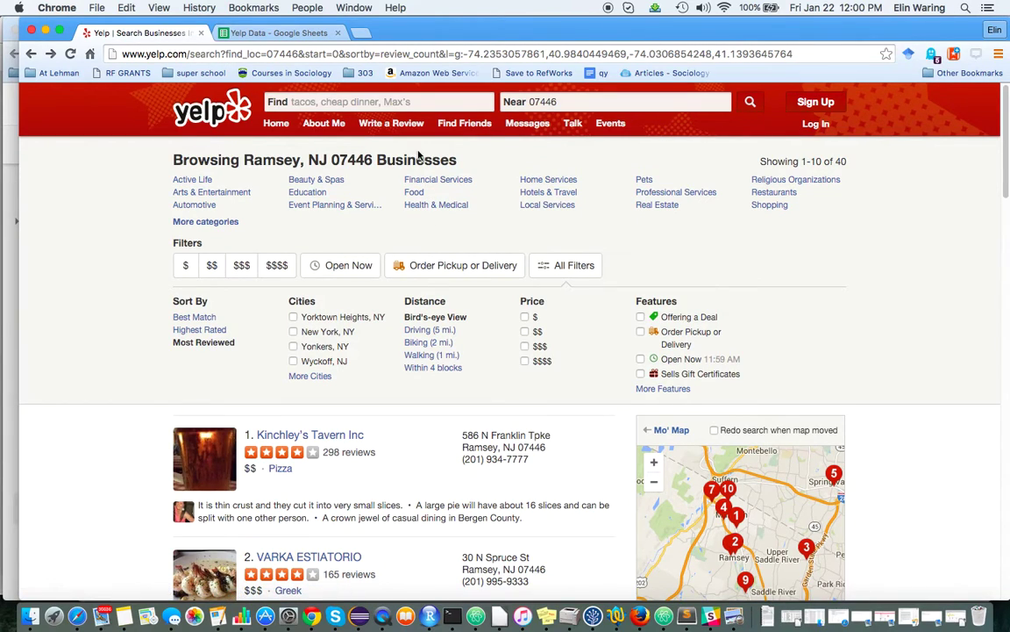
- Search Yelp for "diner" near 07446
{"action": "left_click", "coordinate": [372, 101]}
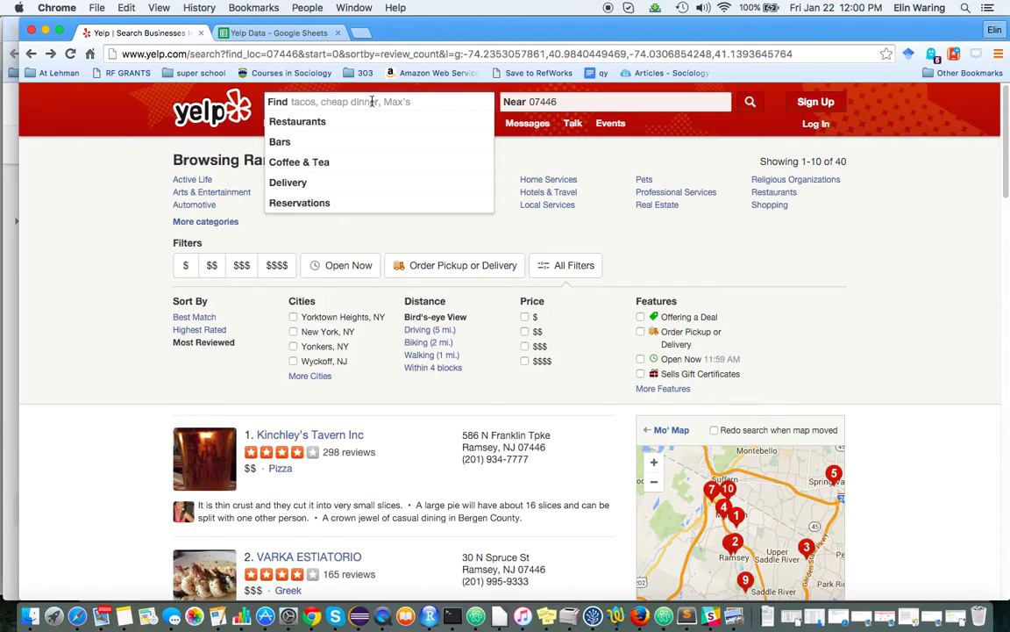
{"action": "type", "text": "diner"}
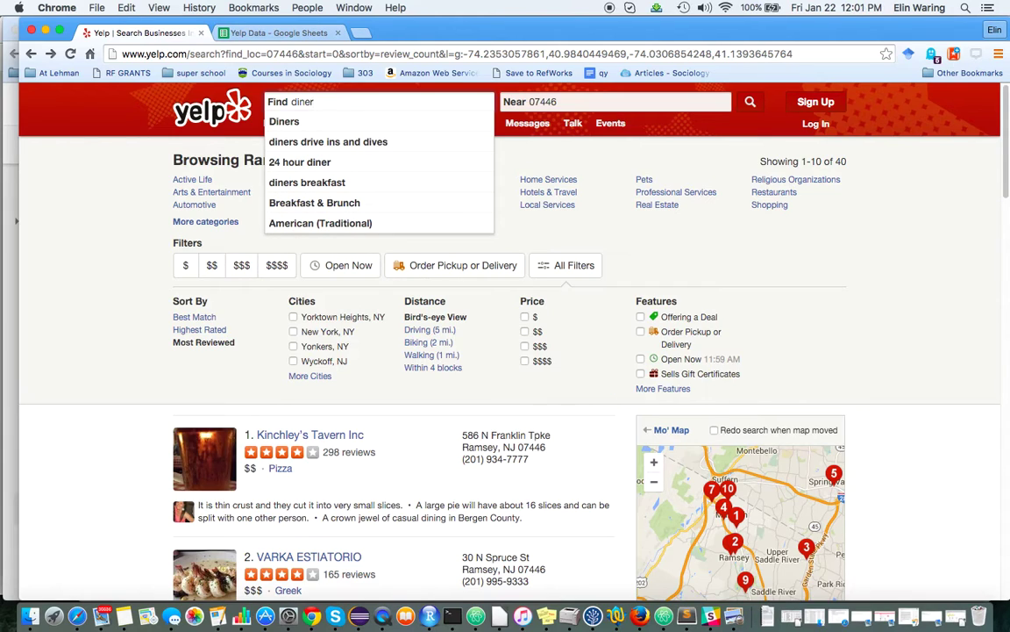
{"action": "key", "text": "Return"}
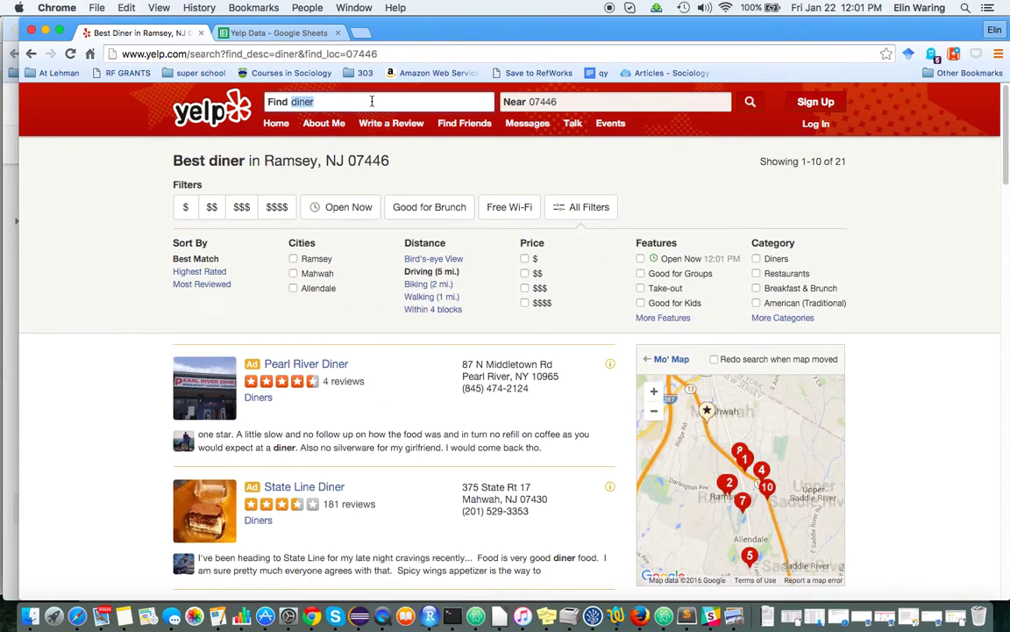
- Sort the diner results by Most Reviewed and set the distance filter to Bird's-eye View
{"action": "scroll", "coordinate": [125, 402], "scroll_direction": "down", "scroll_amount": 5}
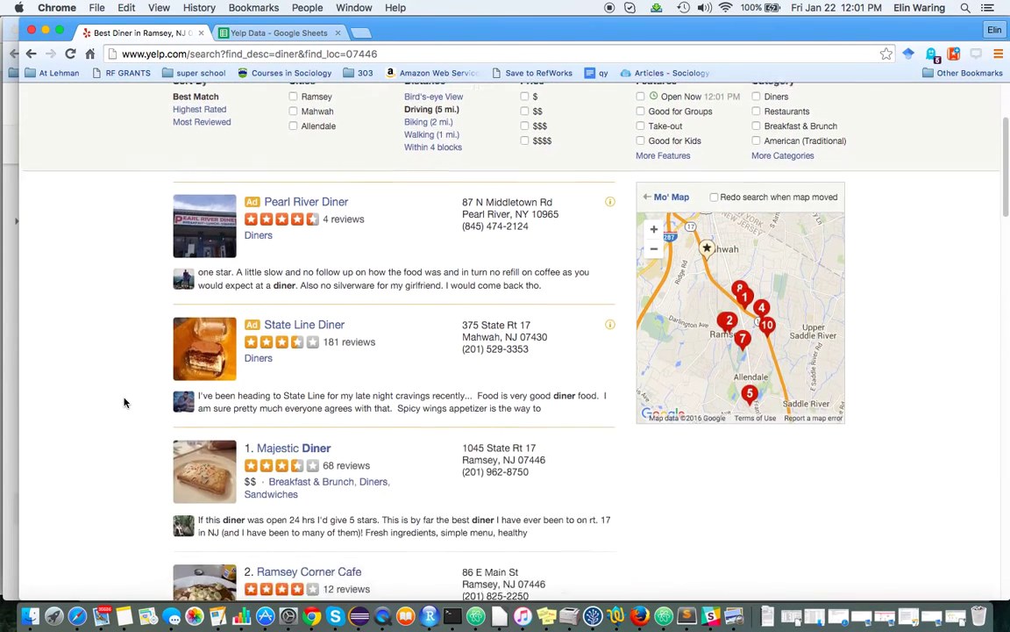
{"action": "scroll", "coordinate": [125, 403], "scroll_direction": "down", "scroll_amount": 4}
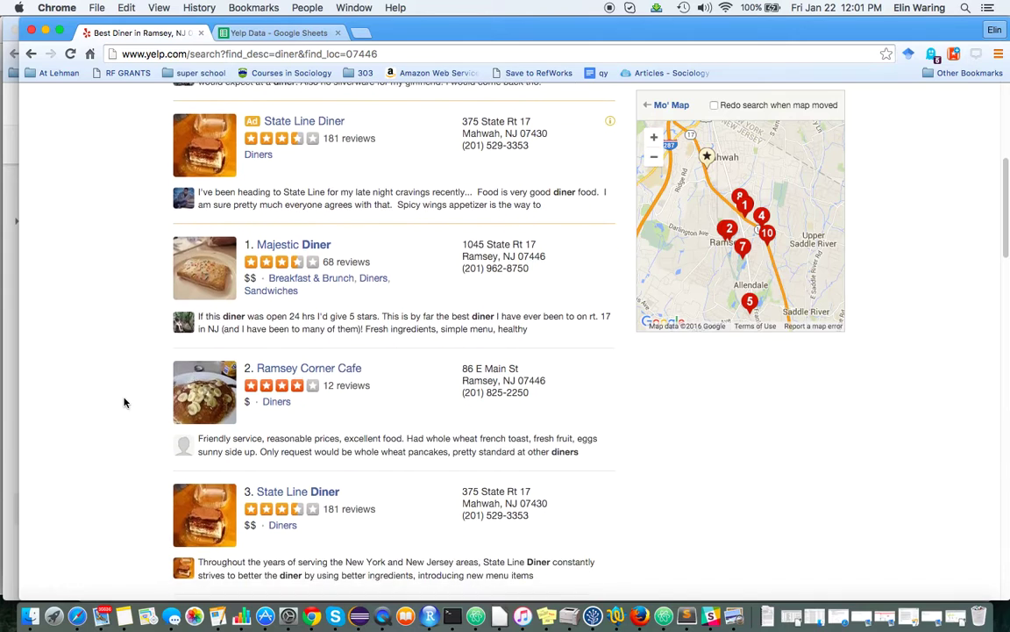
{"action": "scroll", "coordinate": [125, 403], "scroll_direction": "up", "scroll_amount": 6}
{"action": "scroll", "coordinate": [125, 403], "scroll_direction": "up", "scroll_amount": 3}
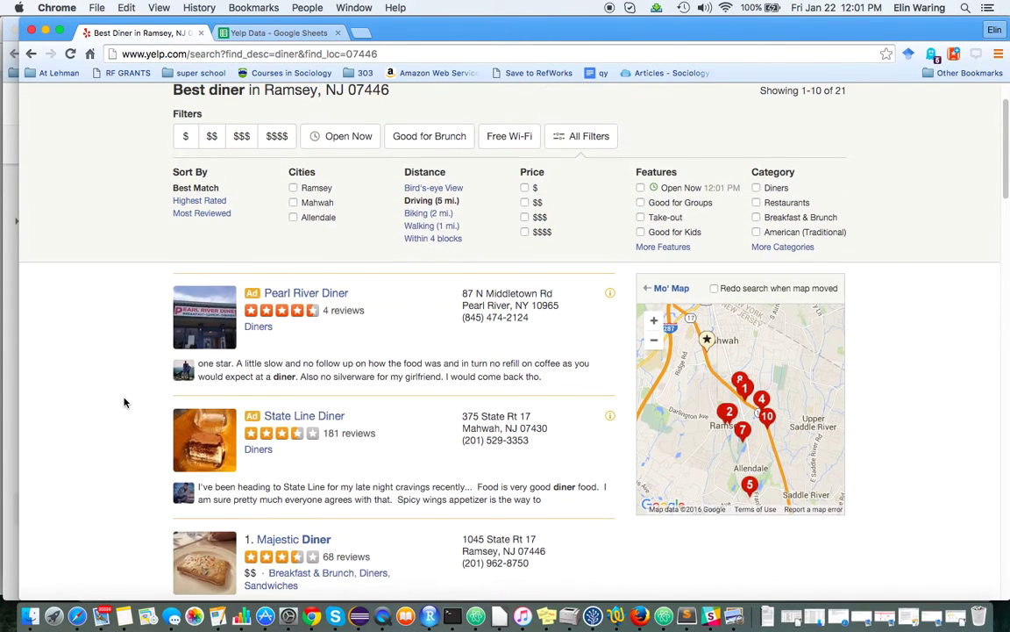
{"action": "left_click", "coordinate": [215, 214]}
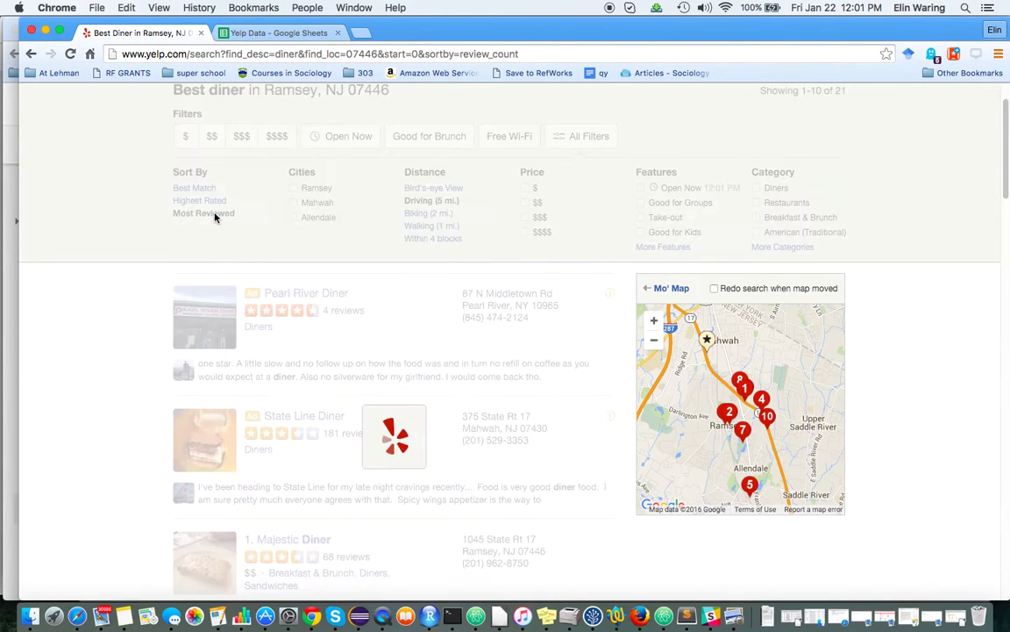
{"action": "left_click", "coordinate": [449, 190]}
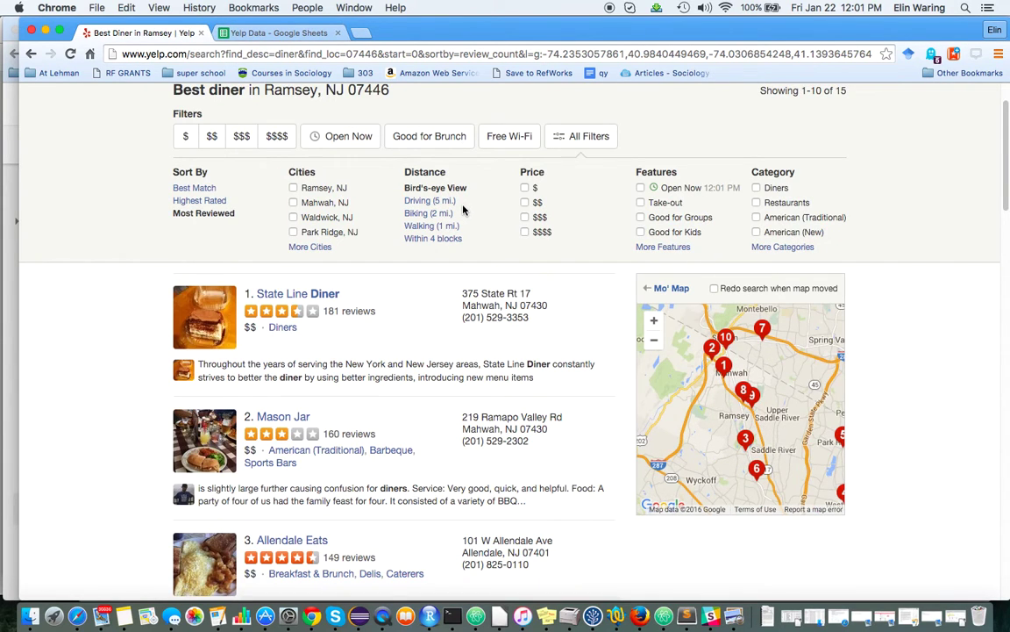
- Look through the most-reviewed diner results and open the Mason Jar page
{"action": "scroll", "coordinate": [99, 419], "scroll_direction": "down", "scroll_amount": 4}
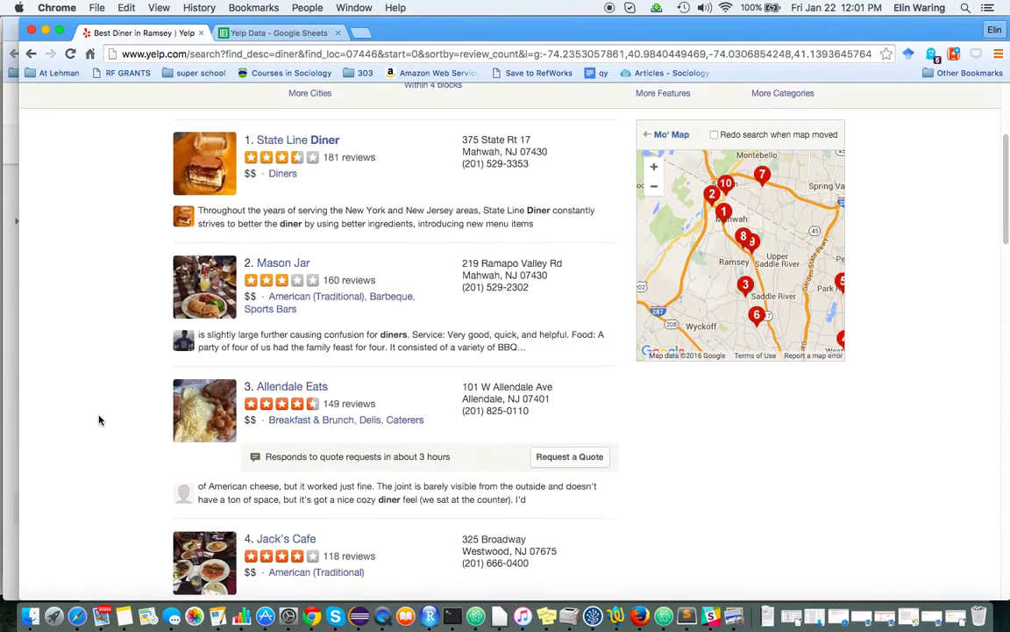
{"action": "scroll", "coordinate": [99, 418], "scroll_direction": "down", "scroll_amount": 3}
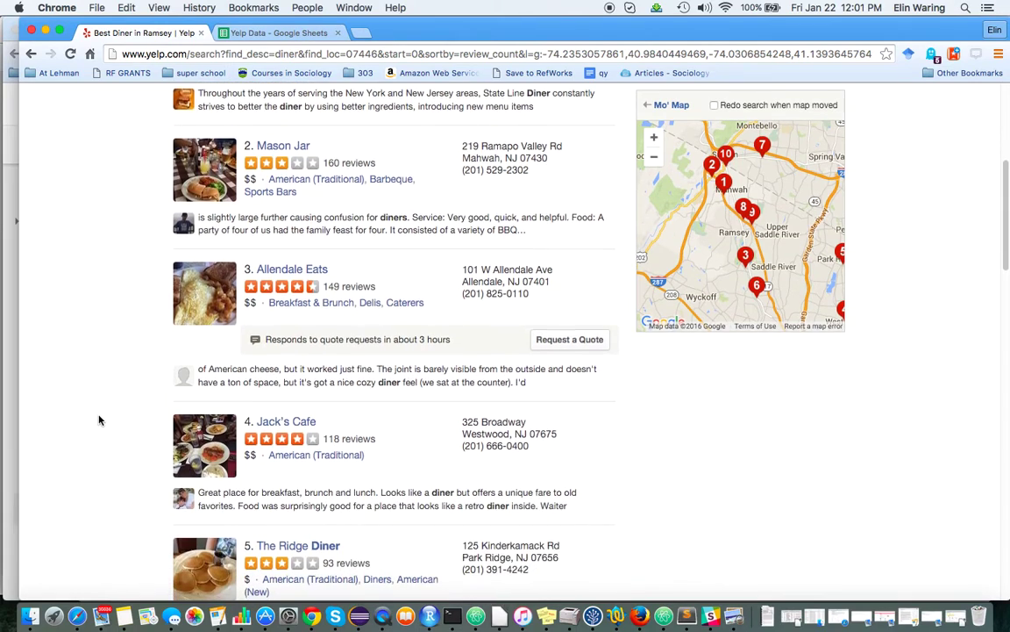
{"action": "scroll", "coordinate": [99, 419], "scroll_direction": "down", "scroll_amount": 3}
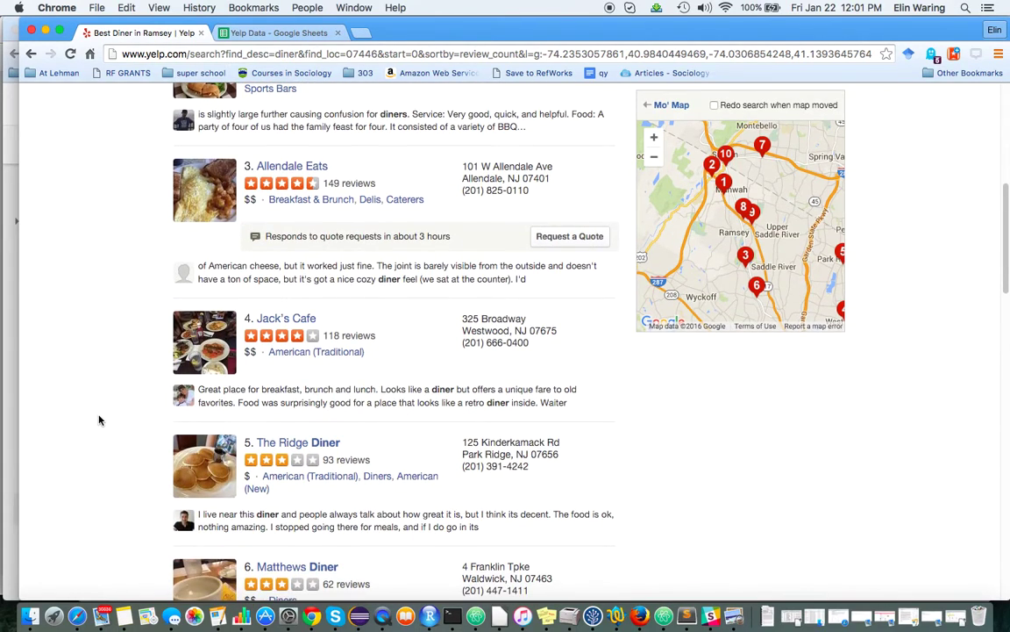
{"action": "scroll", "coordinate": [99, 419], "scroll_direction": "up", "scroll_amount": 6}
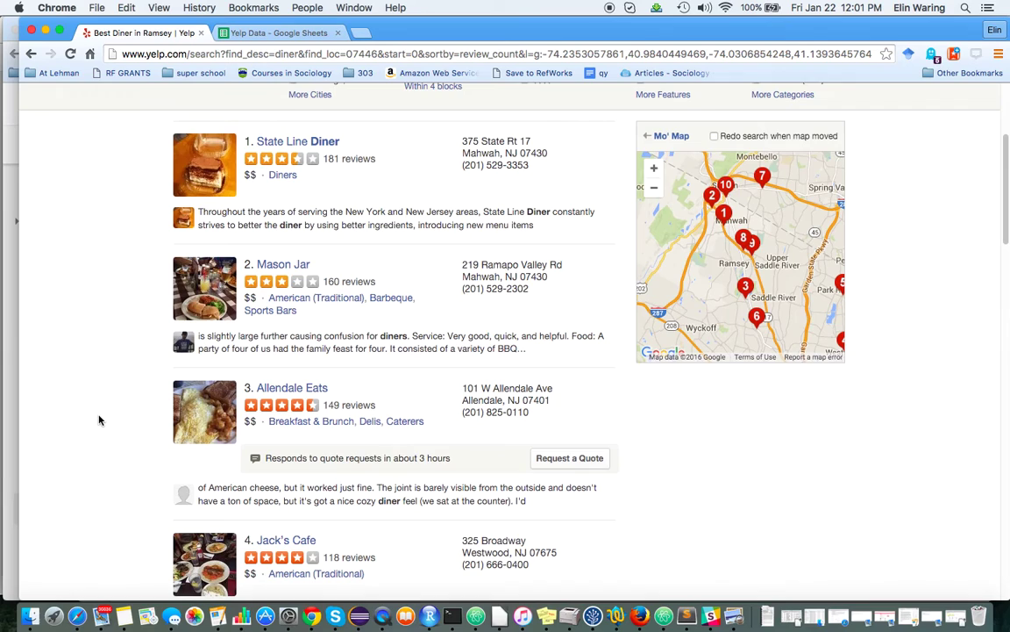
{"action": "scroll", "coordinate": [99, 419], "scroll_direction": "up", "scroll_amount": 1}
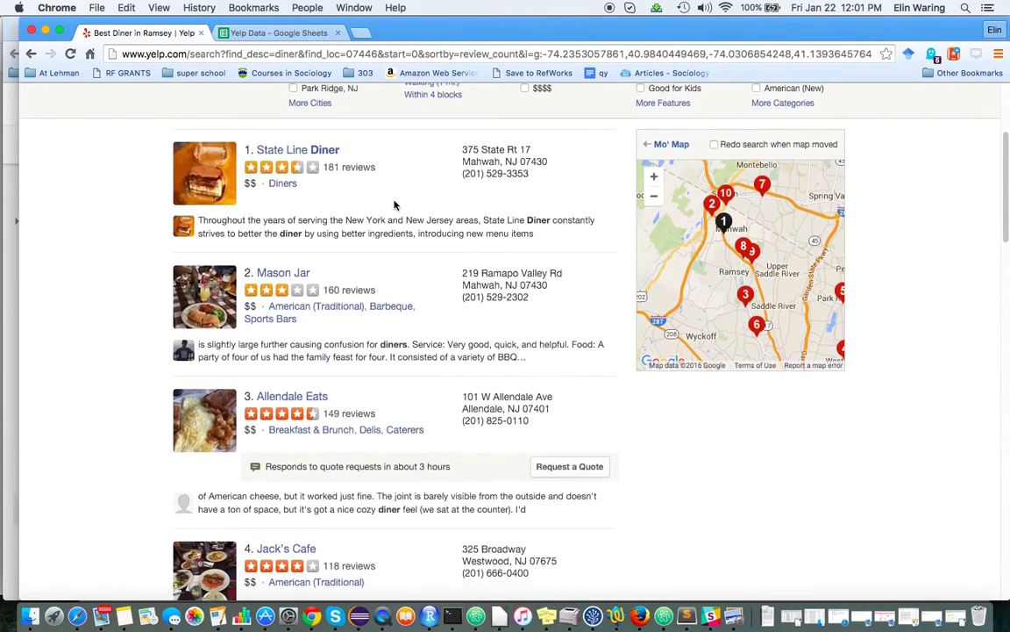
{"action": "scroll", "coordinate": [394, 205], "scroll_direction": "down", "scroll_amount": 2}
{"action": "scroll", "coordinate": [393, 204], "scroll_direction": "down", "scroll_amount": 3}
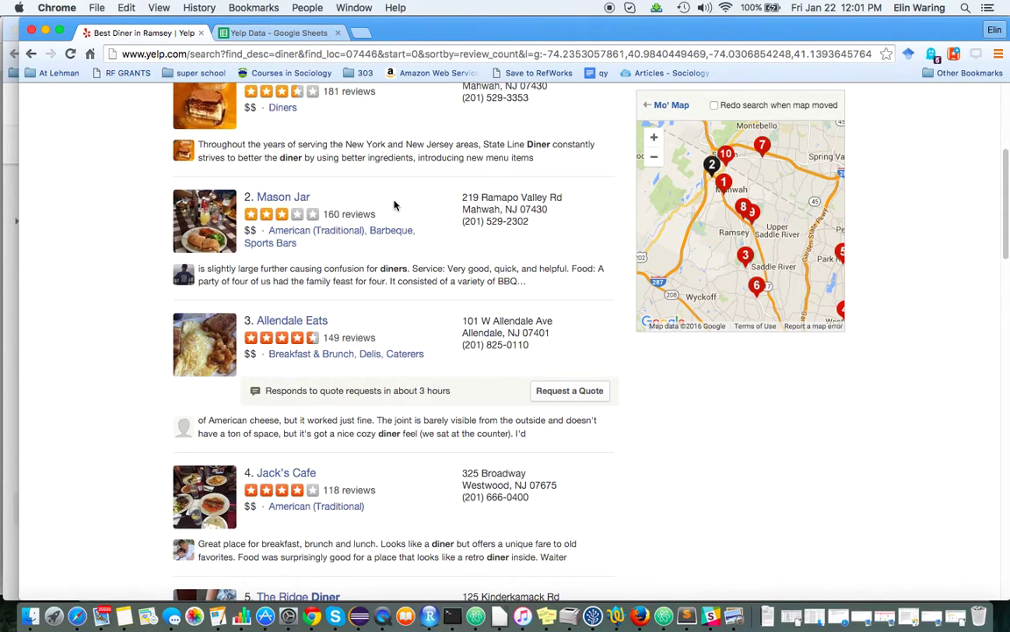
{"action": "left_click", "coordinate": [302, 199]}
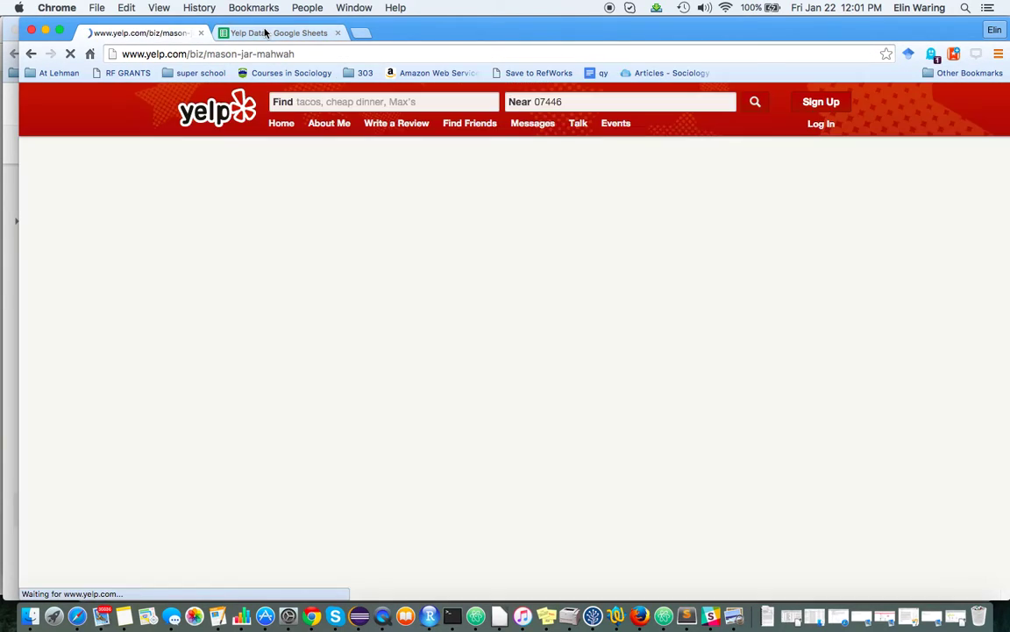
- Enter "Mason Jar" as restaurant 1's name on the "Traditional (not in top 10)" sheet of the Yelp Data spreadsheet, replacing the existing entry
{"action": "left_click", "coordinate": [266, 32]}
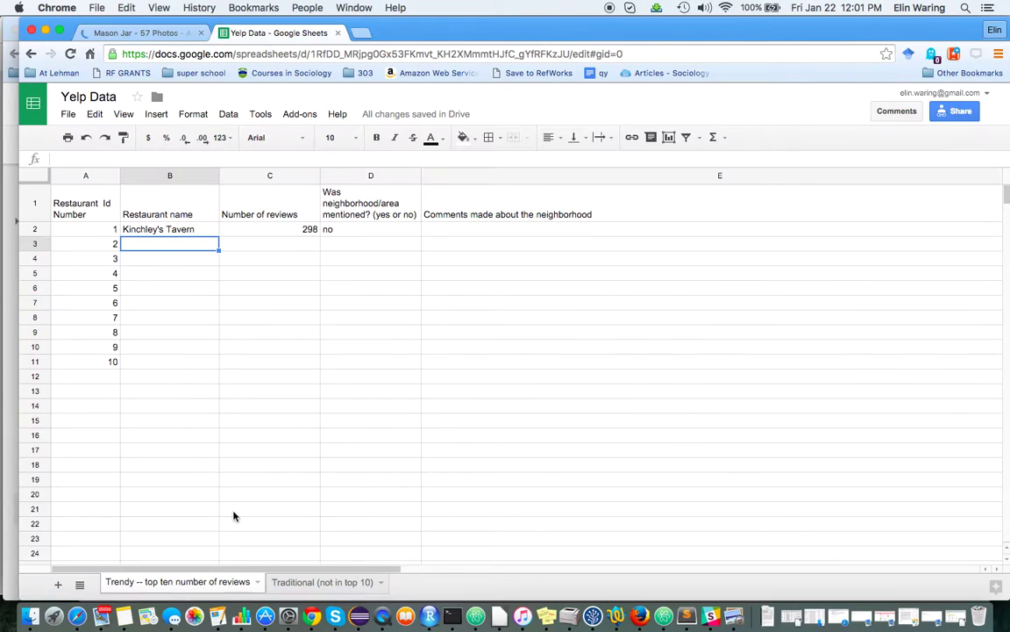
{"action": "left_click", "coordinate": [302, 582]}
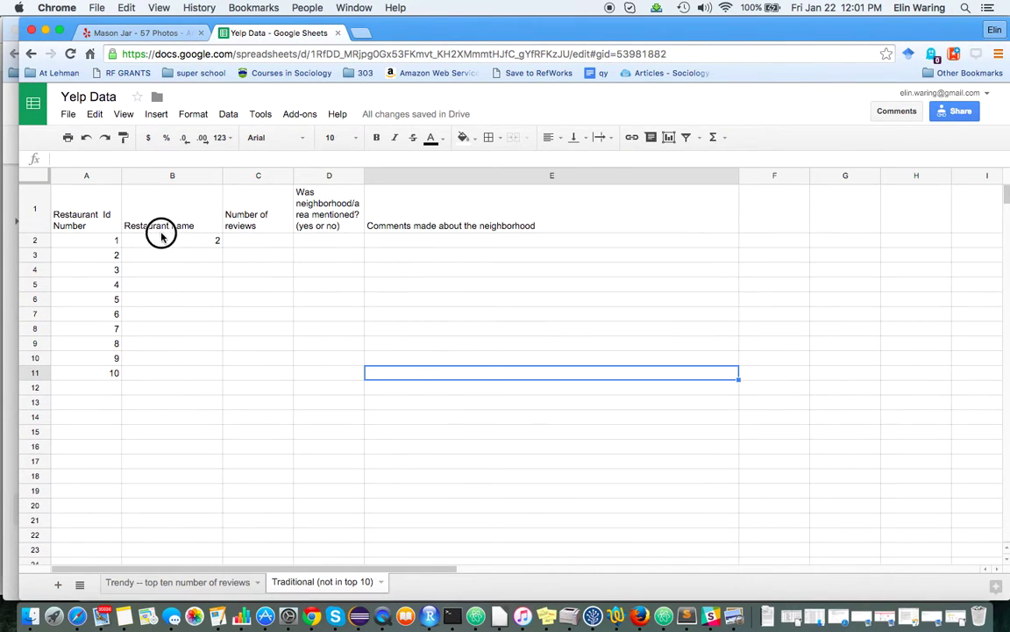
{"action": "left_click", "coordinate": [162, 237]}
{"action": "type", "text": "Maso"}
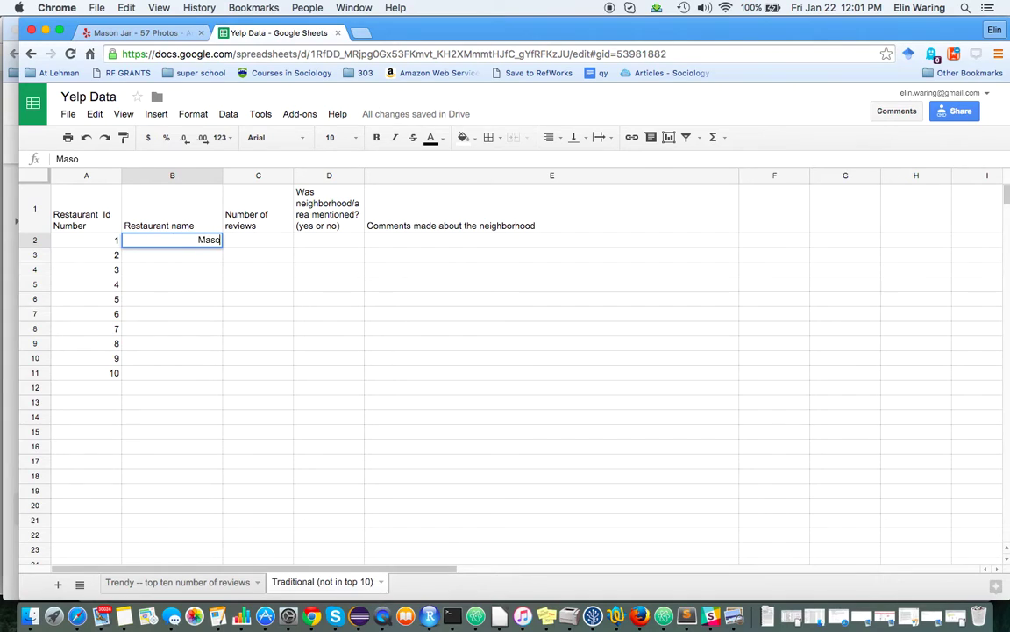
{"action": "type", "text": "n Jar"}
- Select the number-of-reviews cell for Mason Jar and look up its review count on Yelp
{"action": "left_click", "coordinate": [250, 240]}
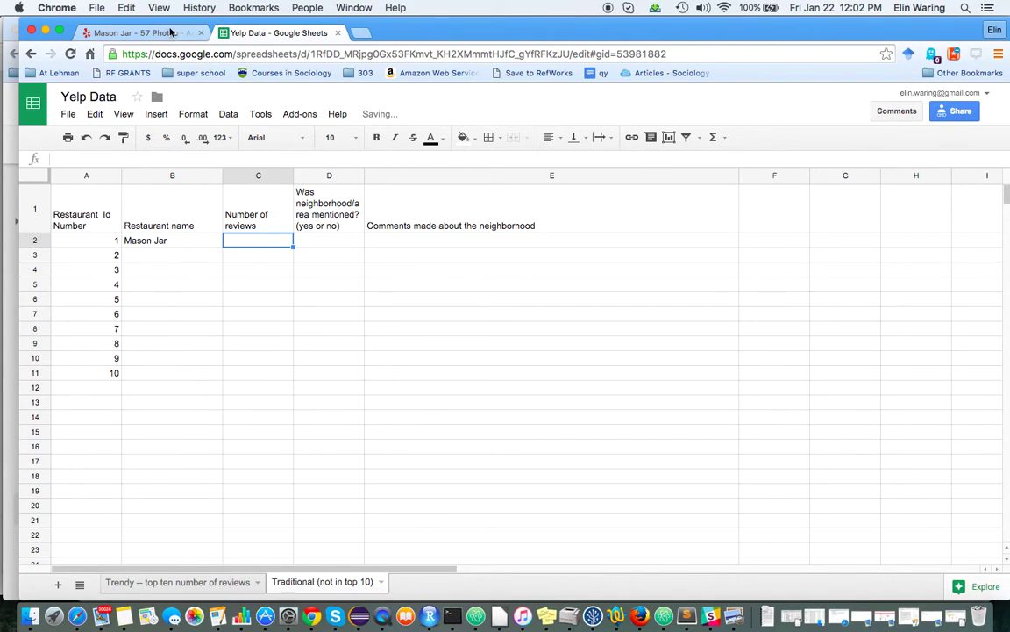
{"action": "left_click", "coordinate": [163, 34]}
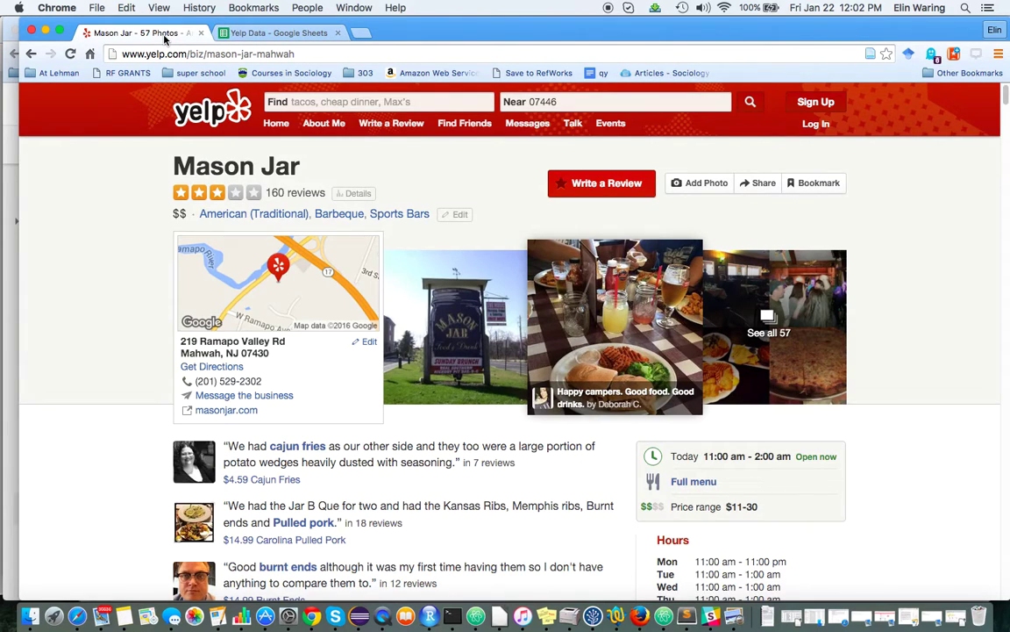